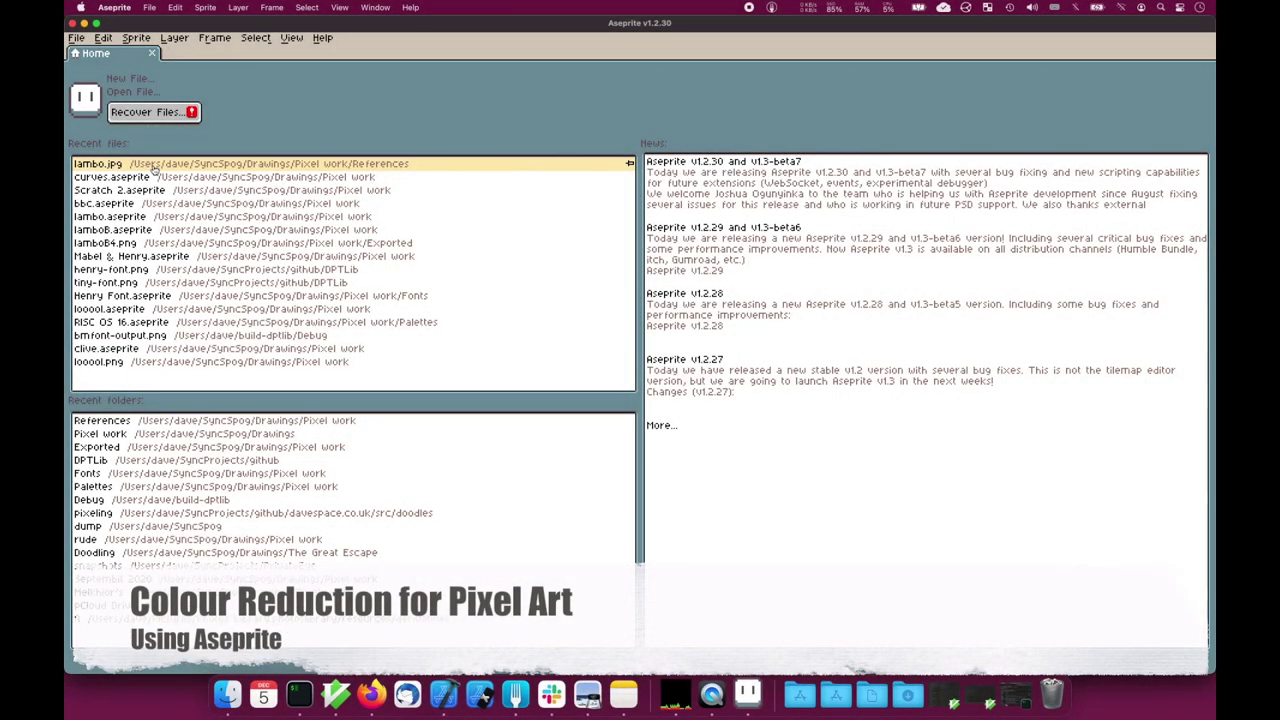
- Open lambo.jpg from the recent files
click(155, 168)
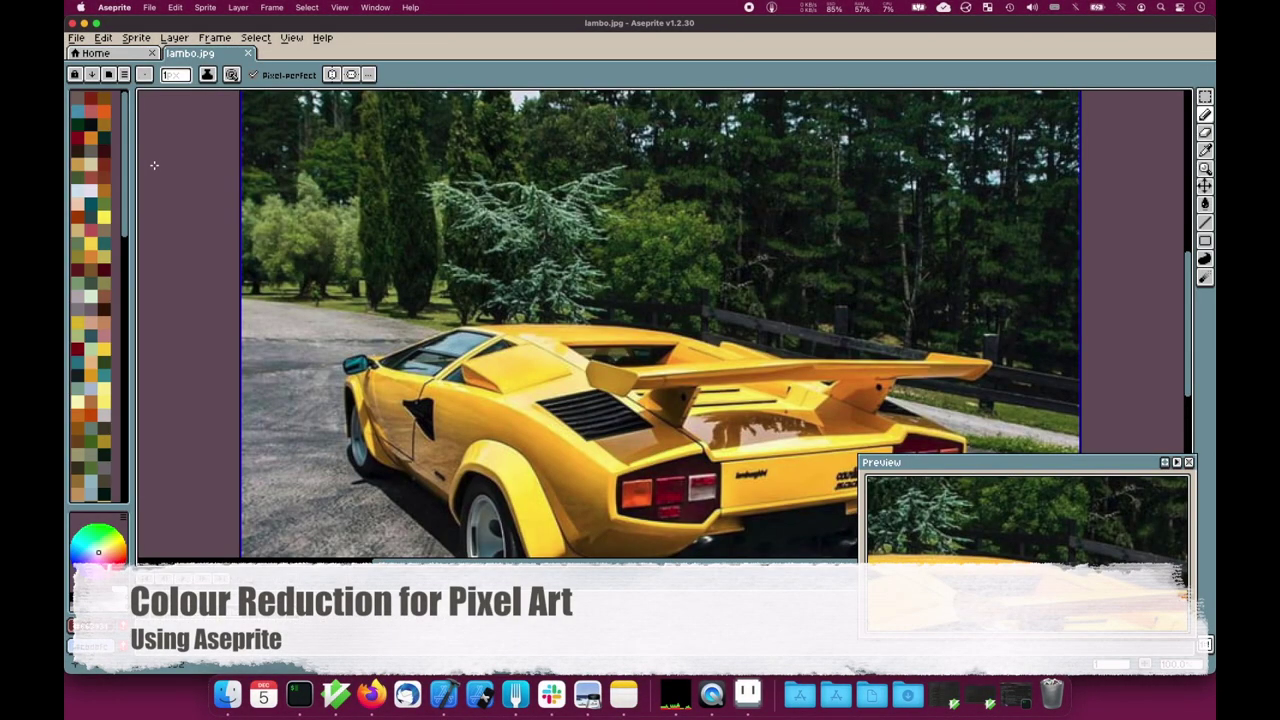
click(124, 74)
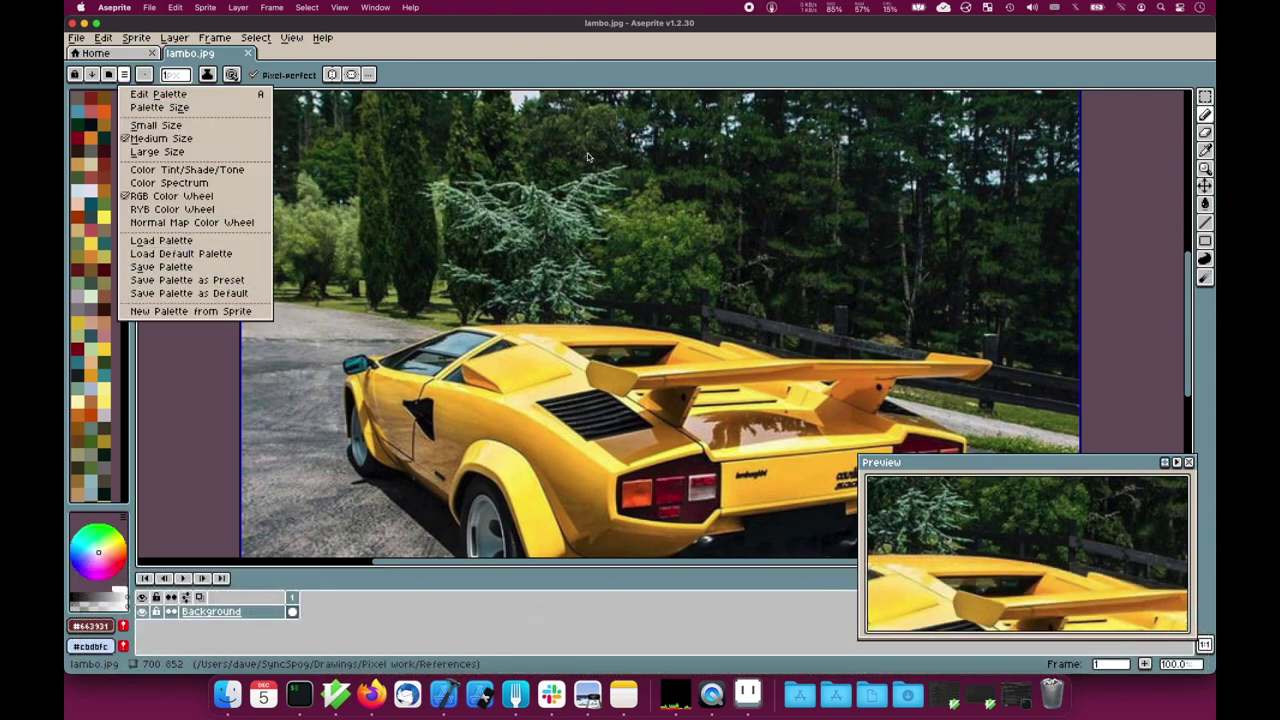
click(170, 400)
scroll(192, 400, down, 5)
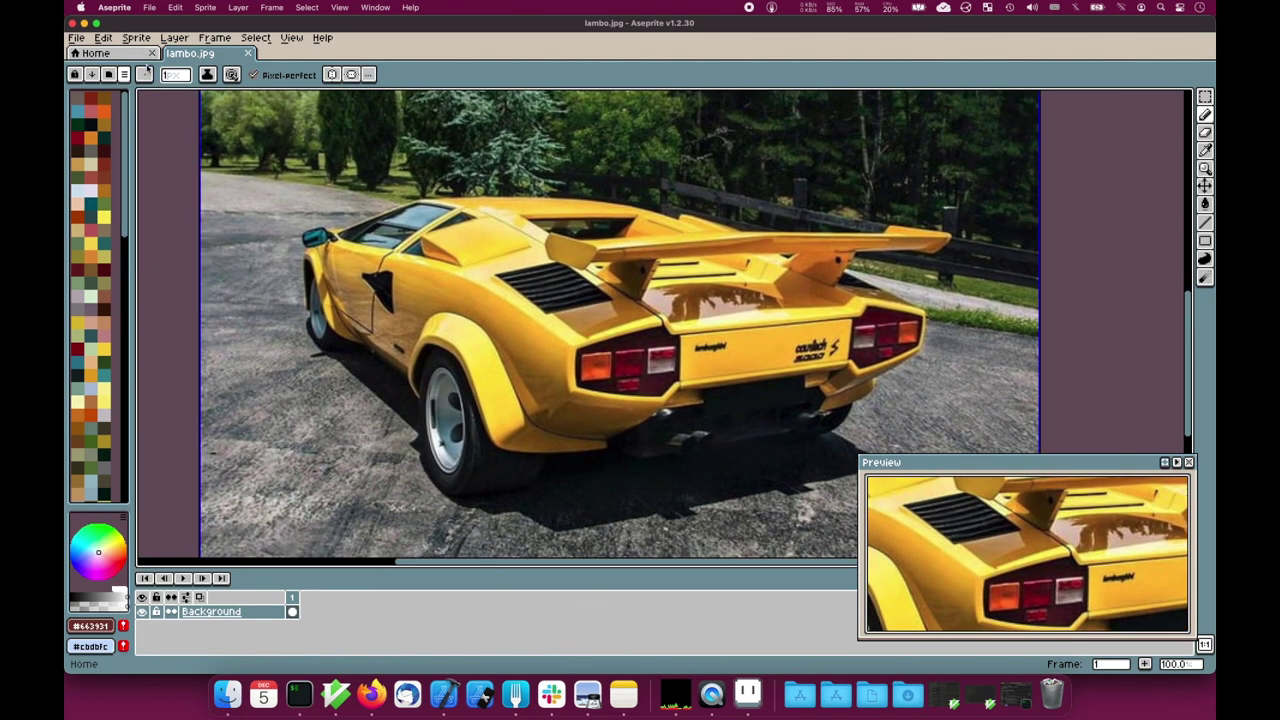
- Replace the palette with 16 colours from the sprite, sorted by hue
click(124, 75)
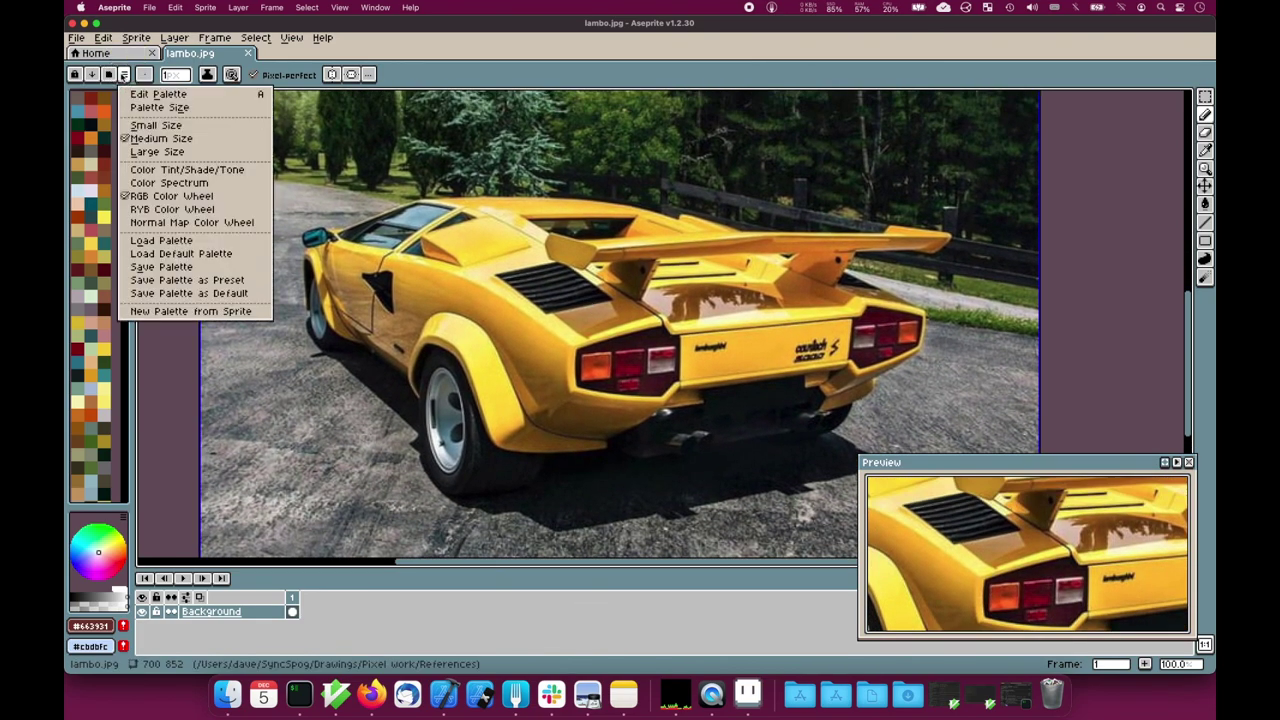
click(203, 312)
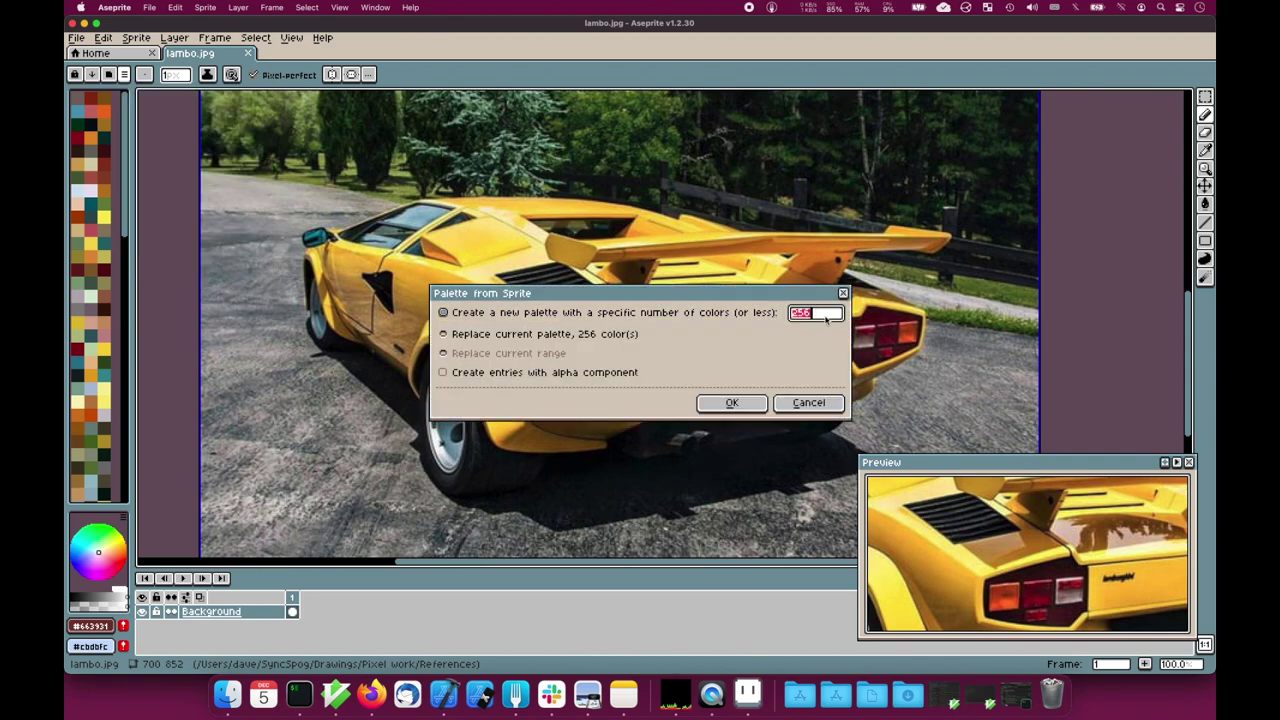
text(16)
click(731, 402)
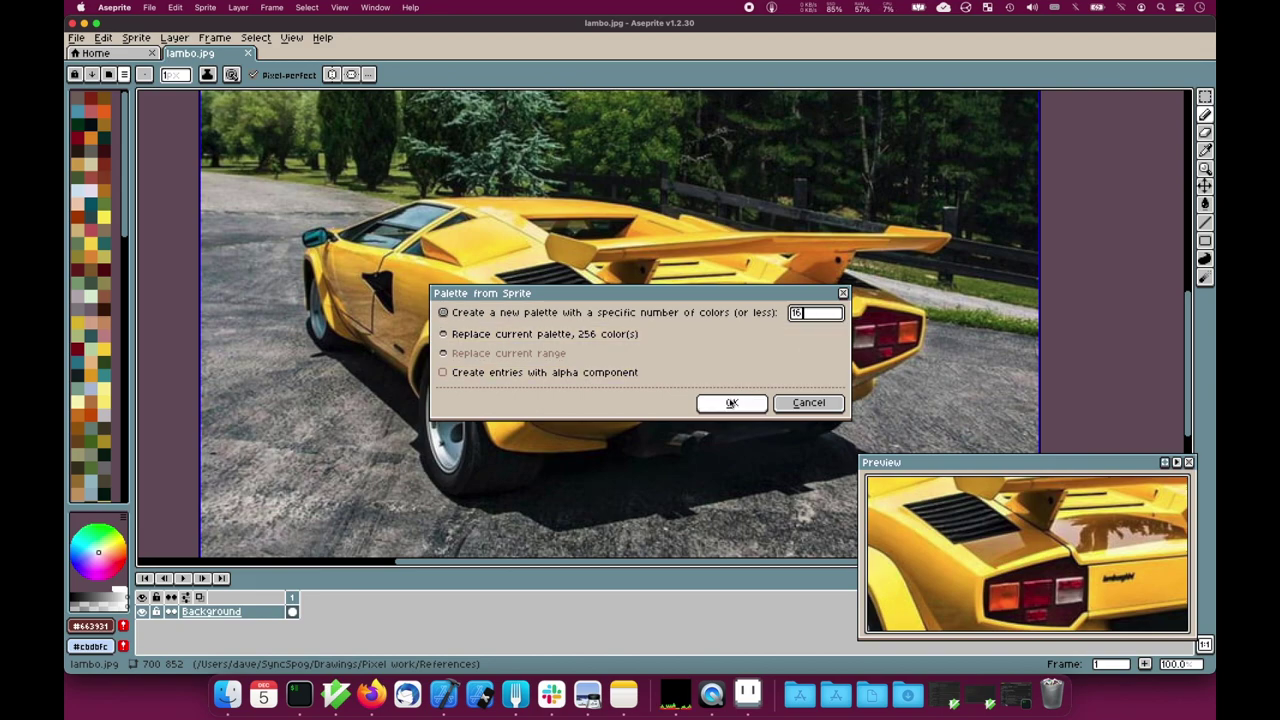
click(91, 74)
click(150, 126)
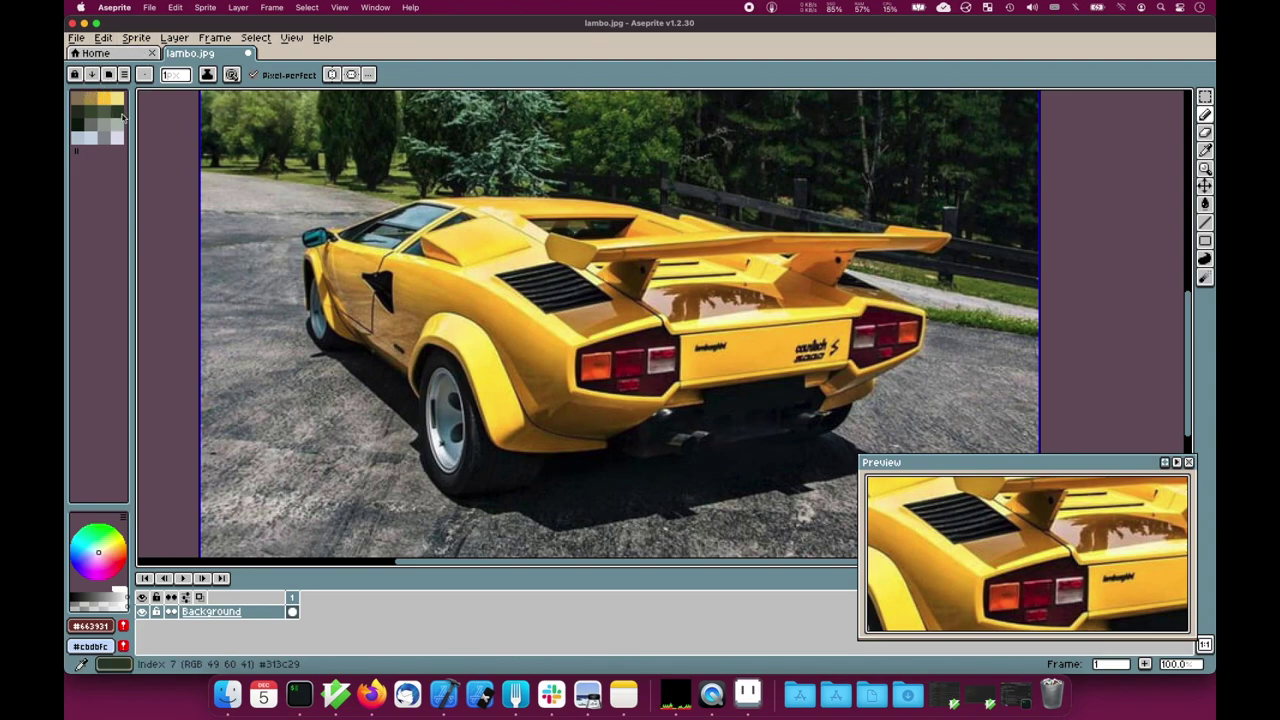
- Check the sprite's properties in Sprite > Properties, then close them
click(136, 37)
click(142, 52)
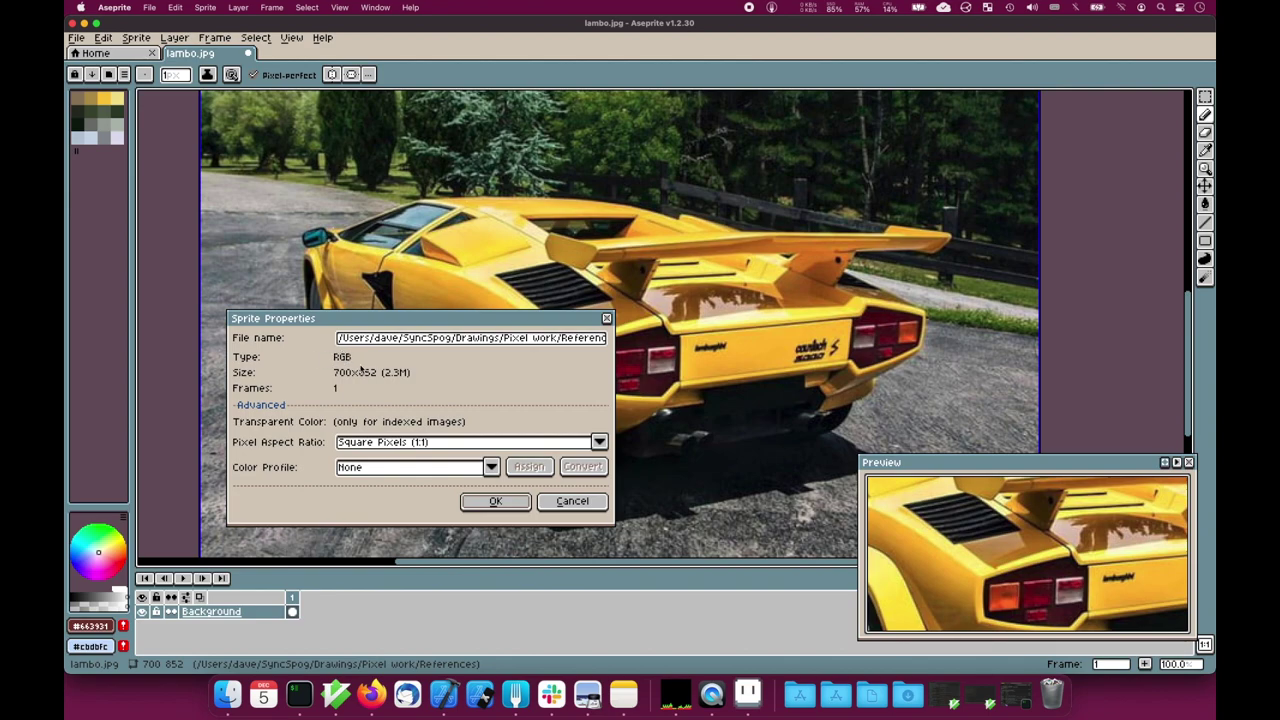
click(495, 501)
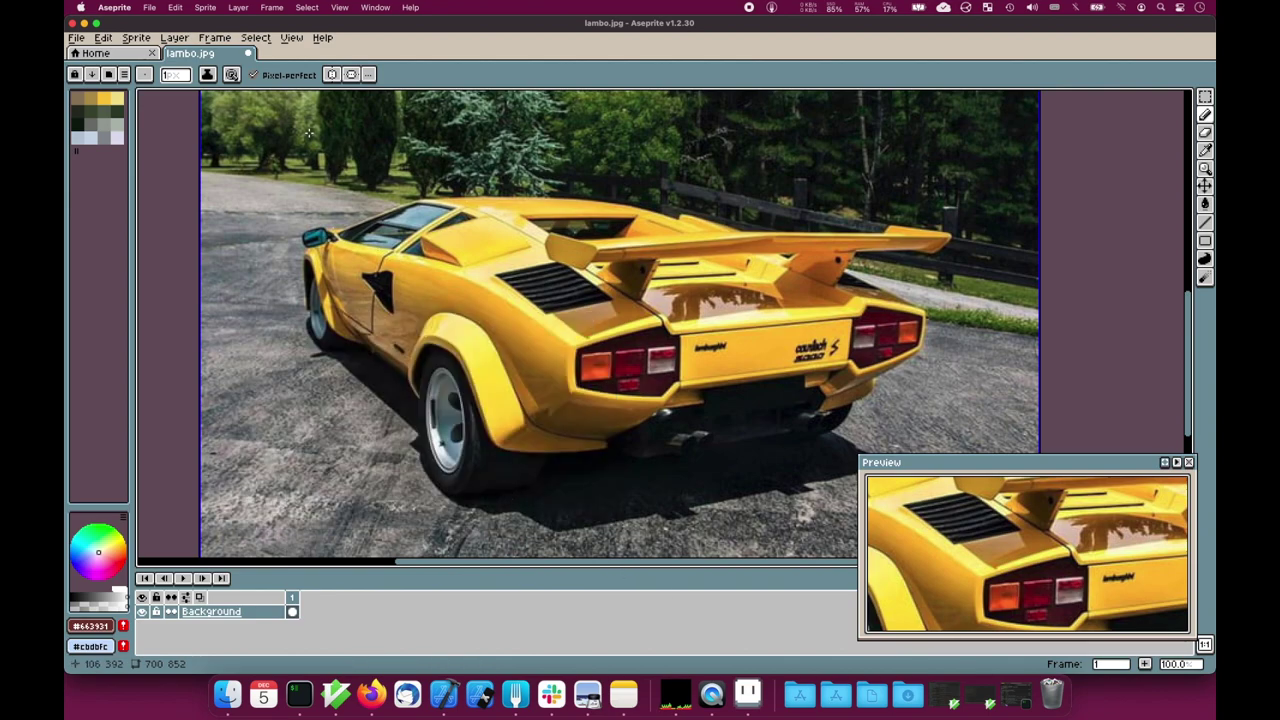
- Open the detailed Color Mode options, move the dialog aside, and preview No Dithering
click(141, 37)
mouse_move(160, 67)
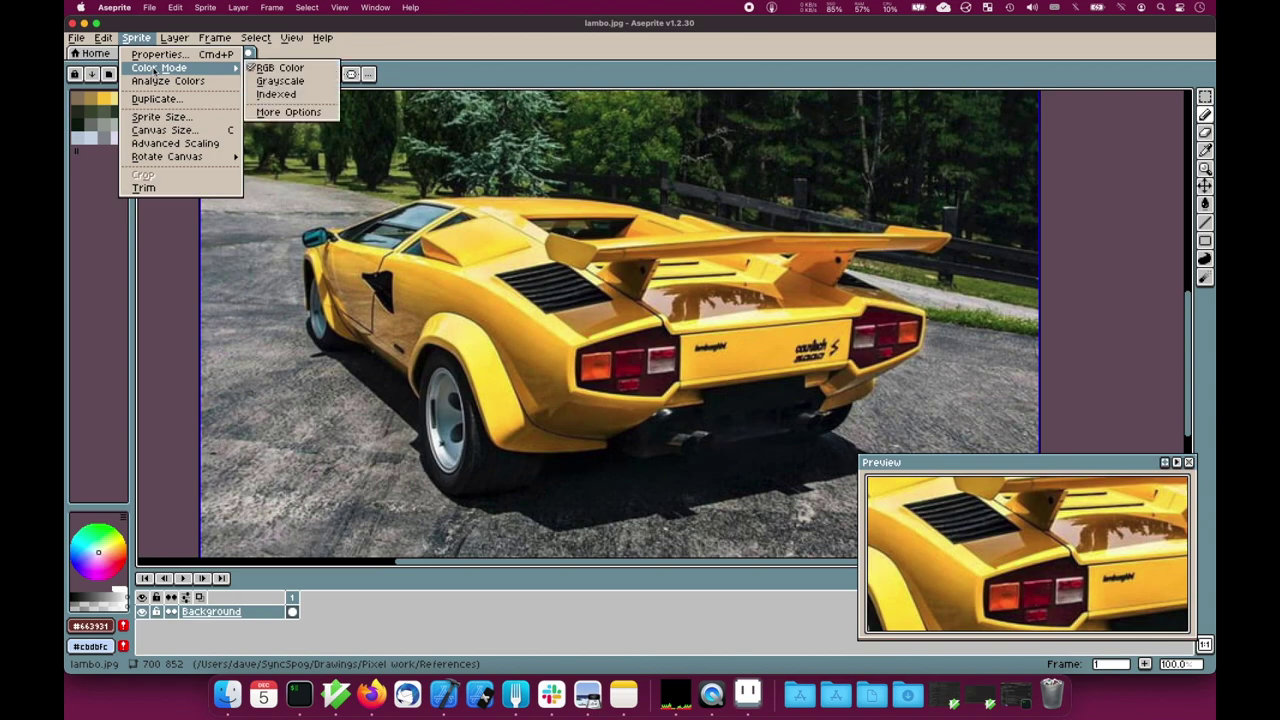
click(313, 113)
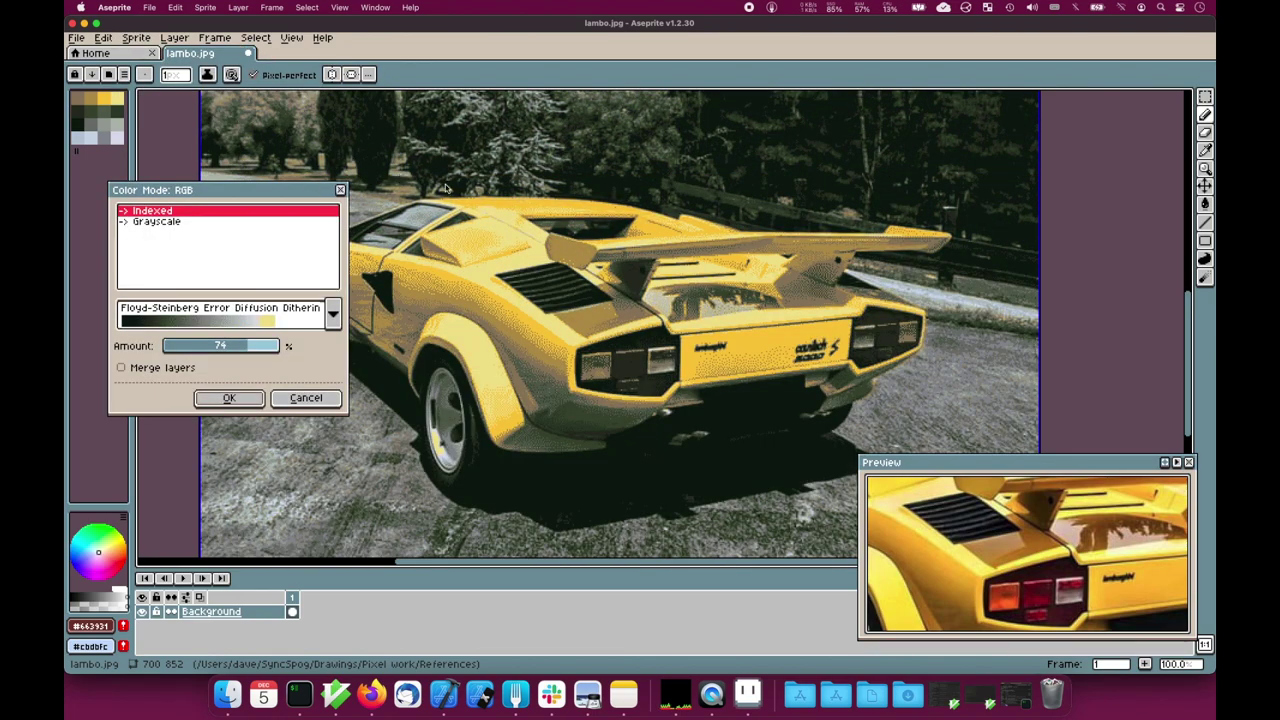
drag(286, 190, 260, 188)
click(306, 312)
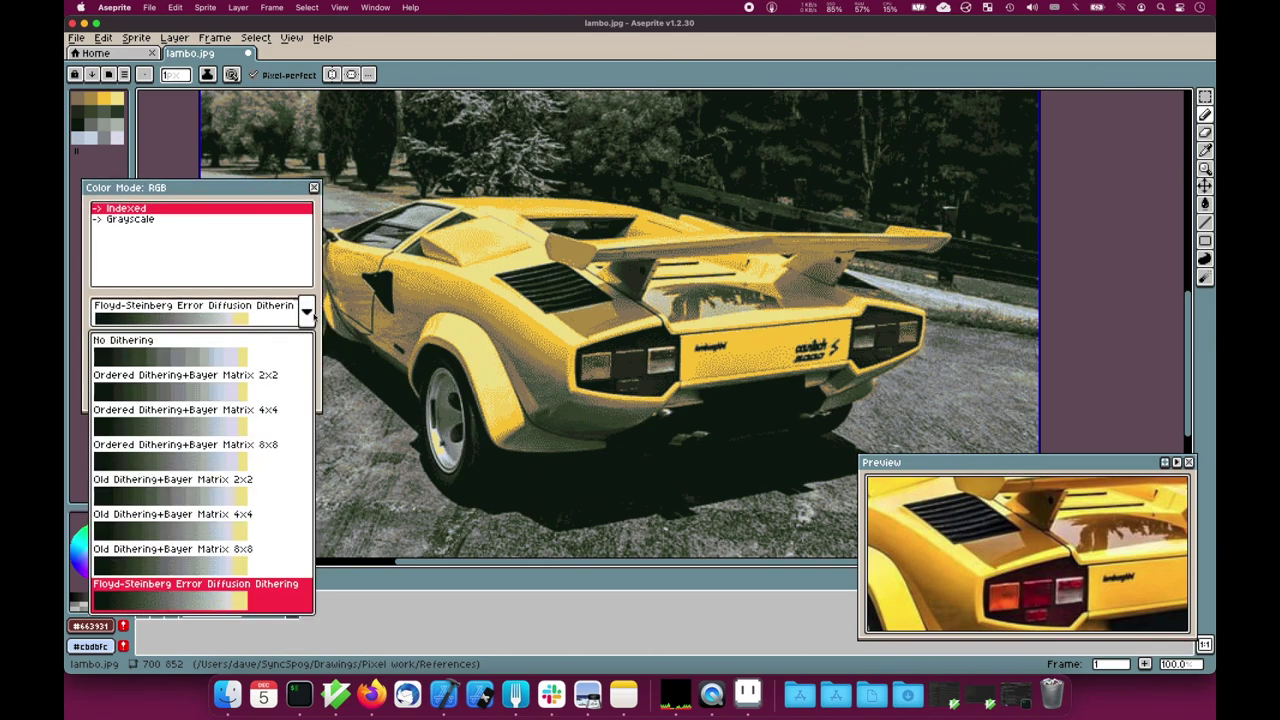
click(272, 358)
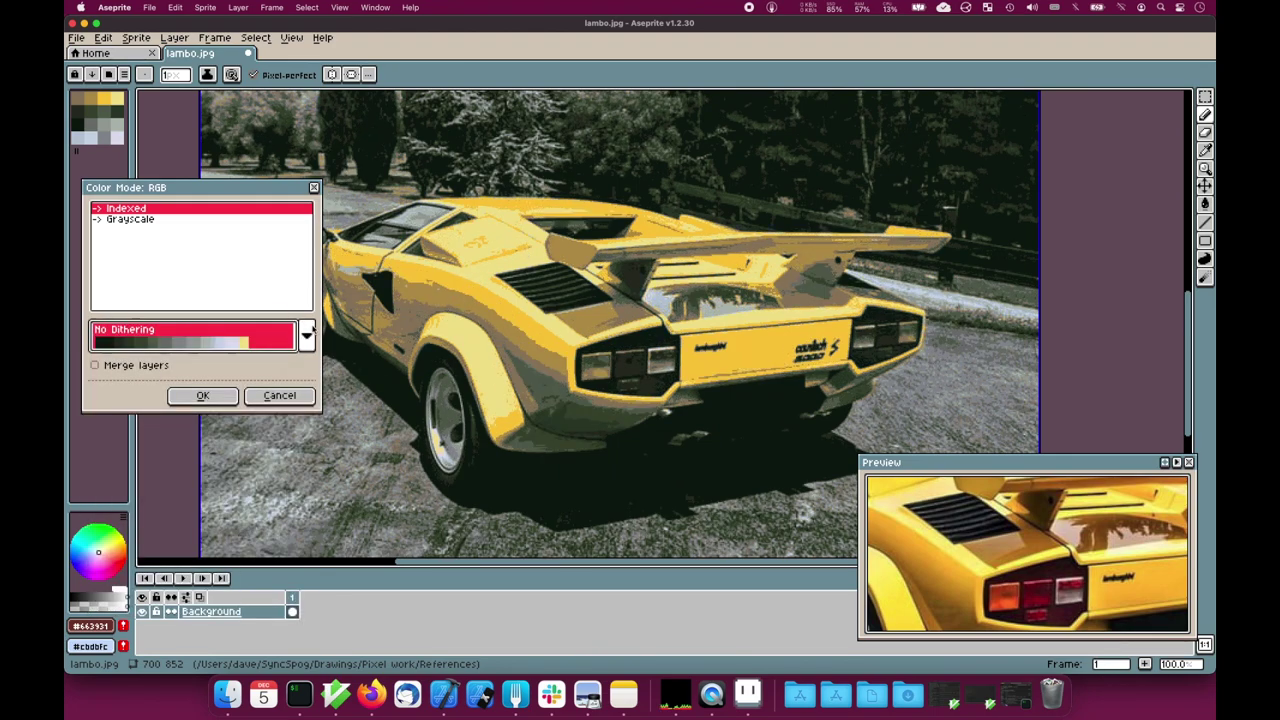
- Compare Bayer 2x2, 4x4 and 8x8 dithering, ending on Floyd-Steinberg Error Diffusion
click(306, 334)
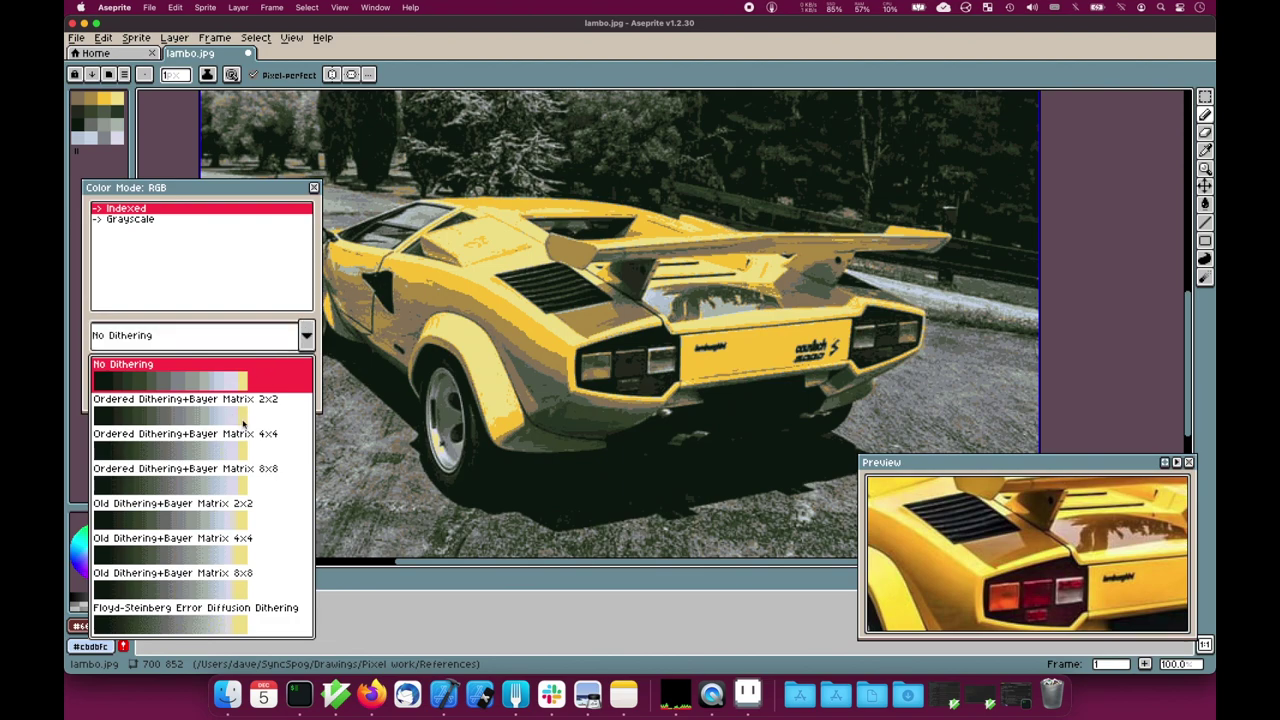
click(247, 420)
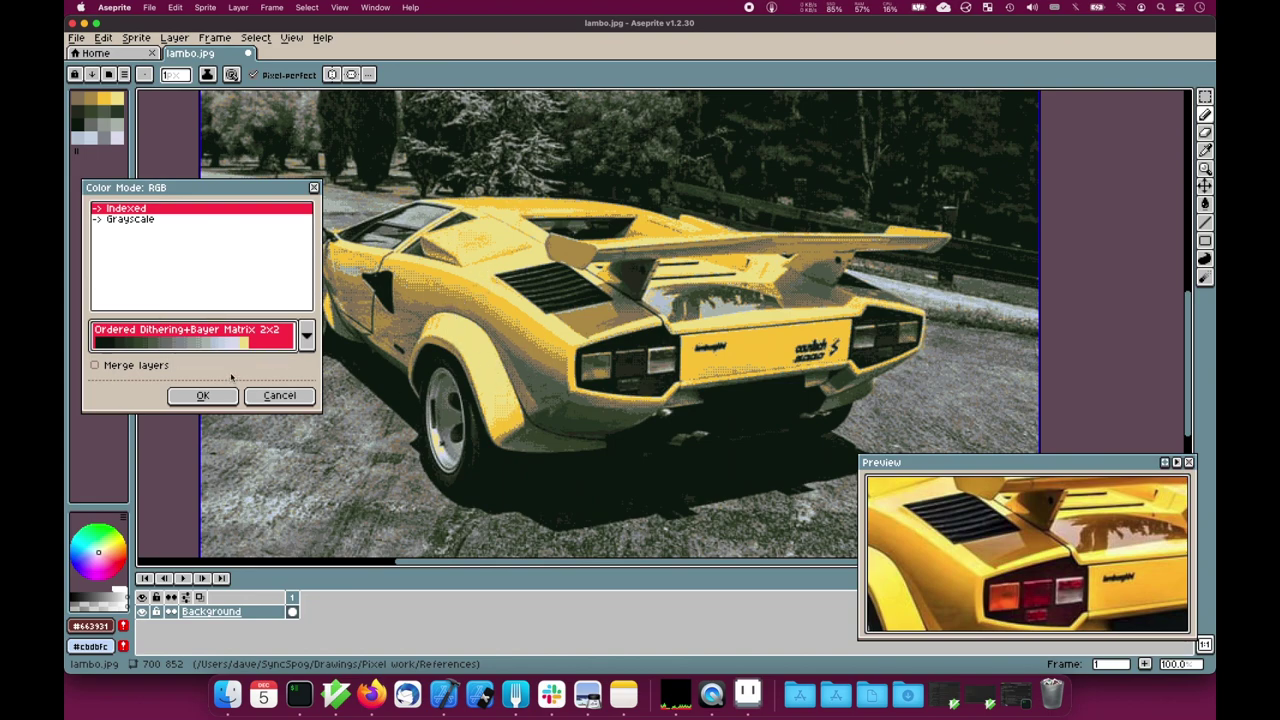
click(305, 337)
click(290, 403)
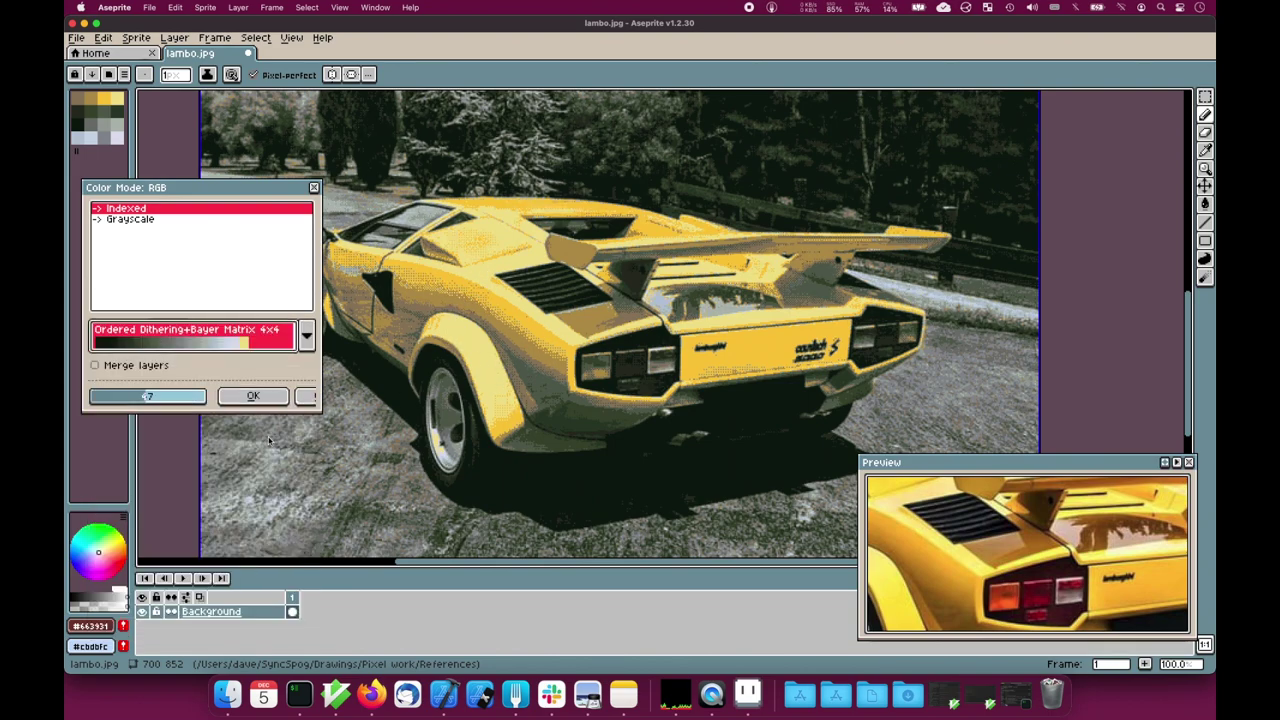
click(307, 333)
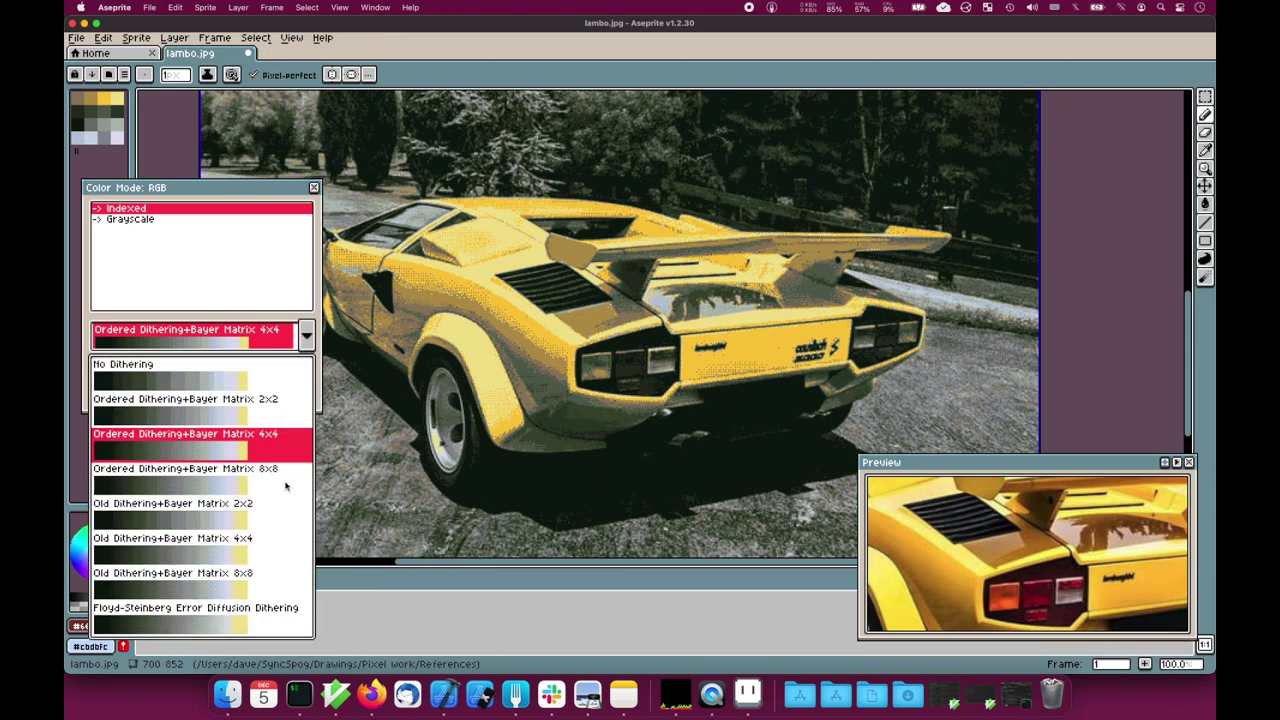
click(285, 482)
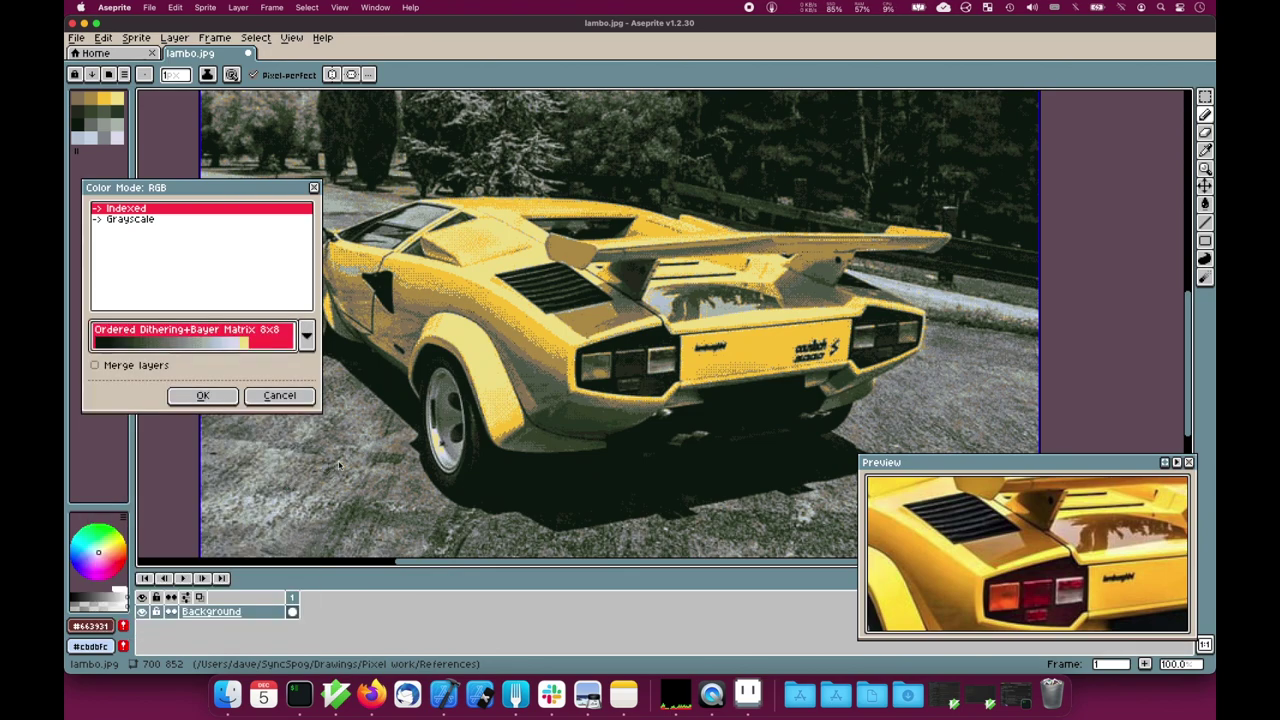
click(306, 334)
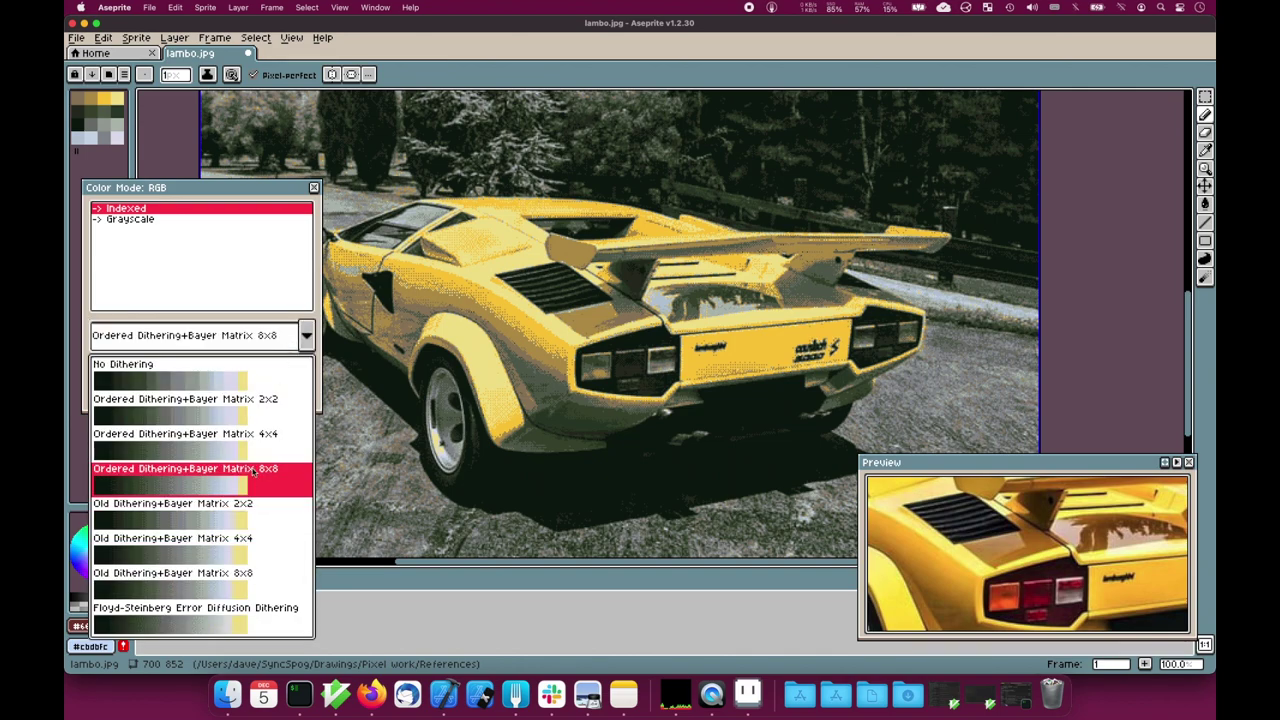
click(232, 617)
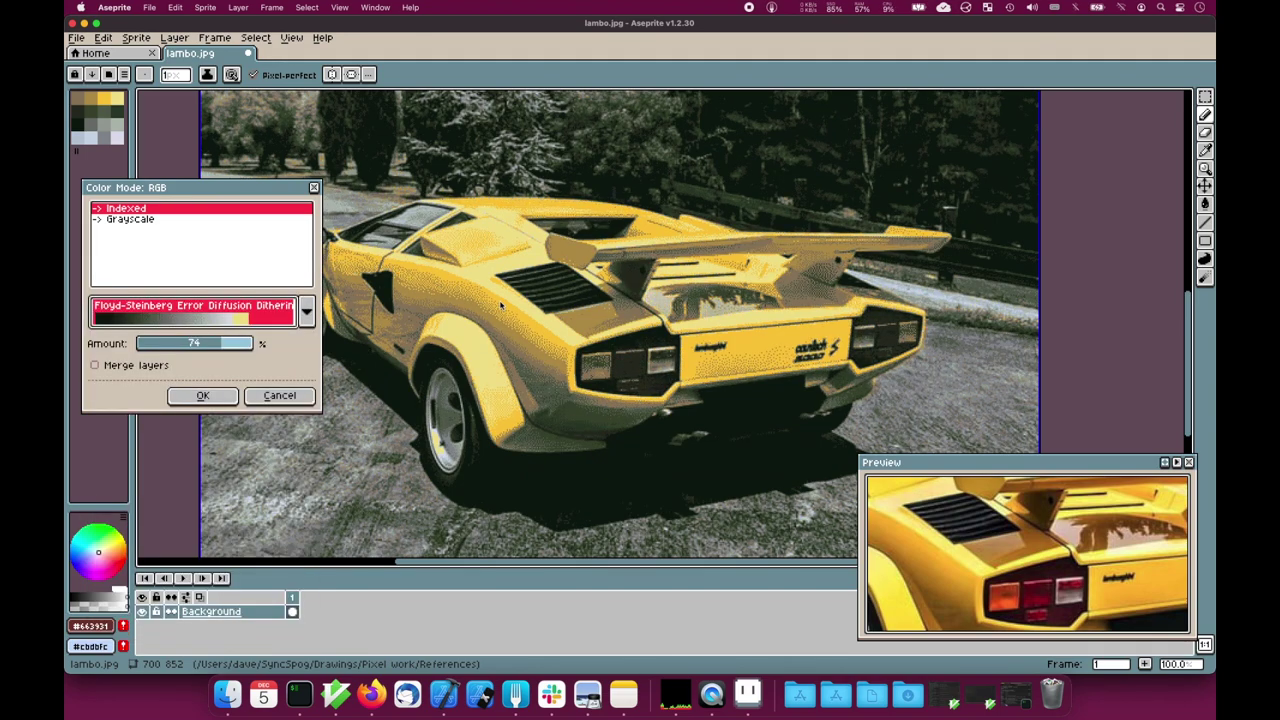
- Slide the Floyd-Steinberg amount up slightly, then down to 33%
drag(222, 347, 300, 349)
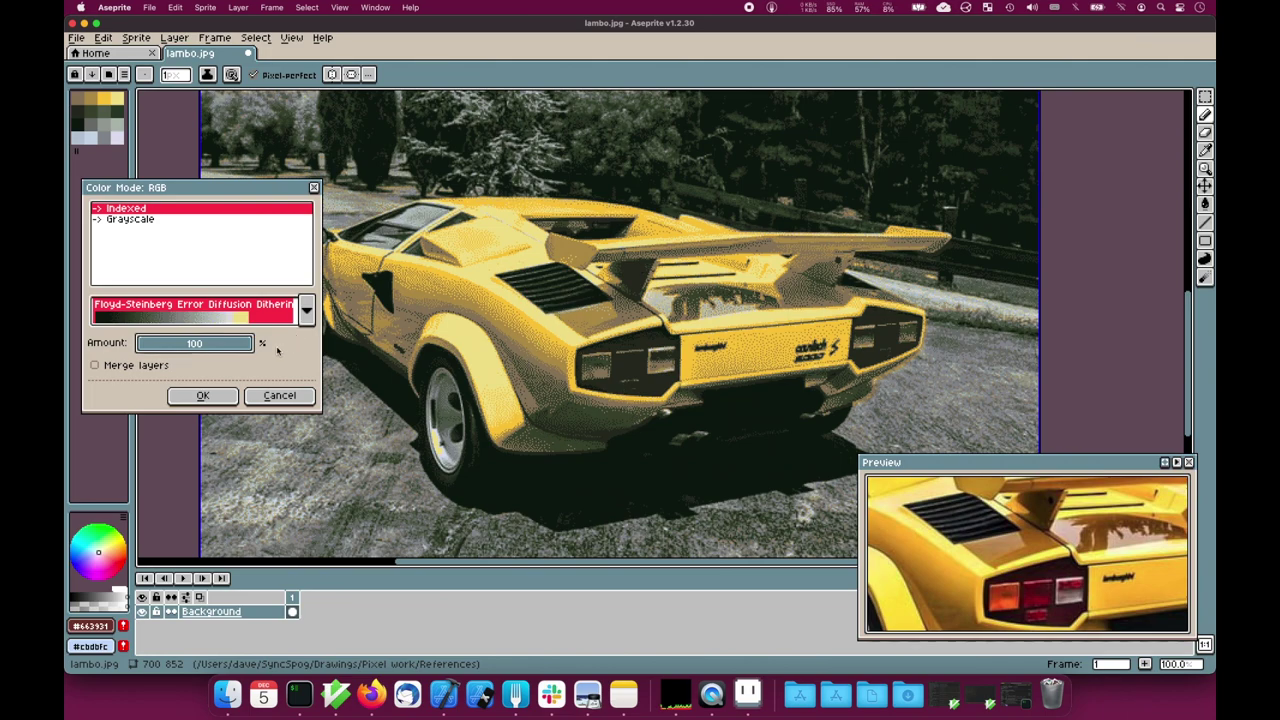
drag(250, 345, 178, 347)
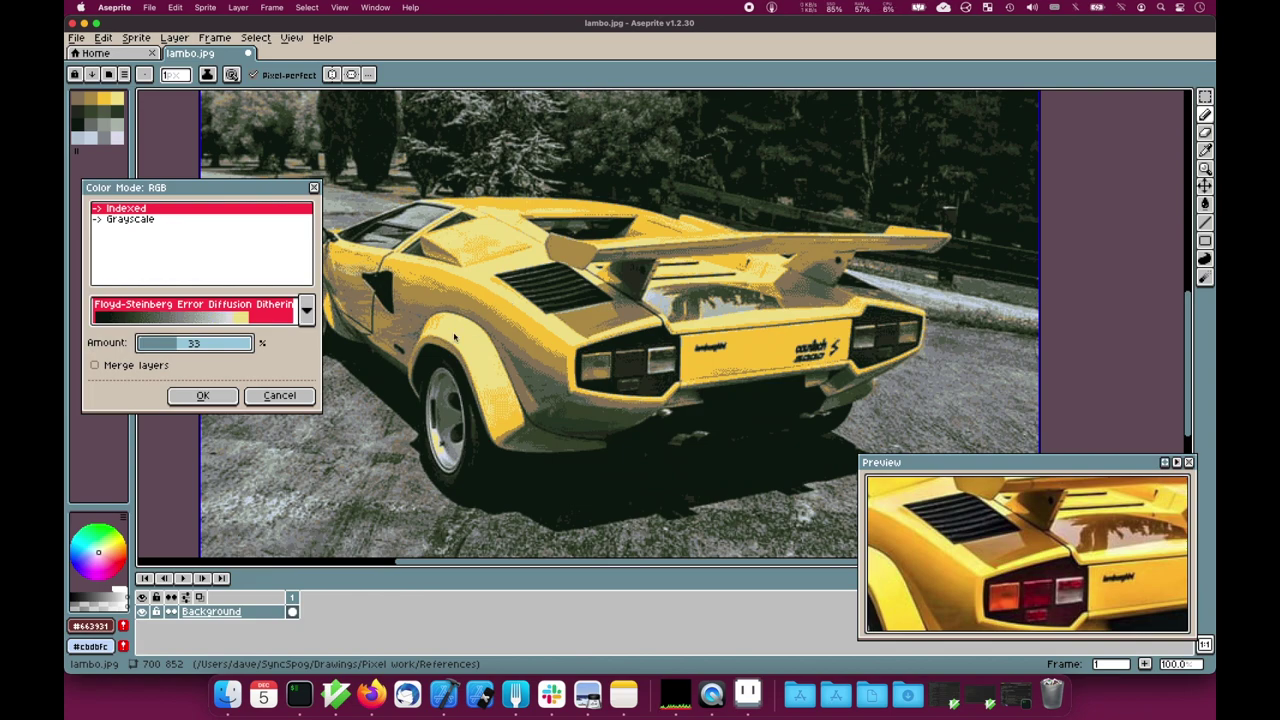
- Cancel the pending conversion and resize the sprite to 175×213 pixels via percentage width
click(280, 395)
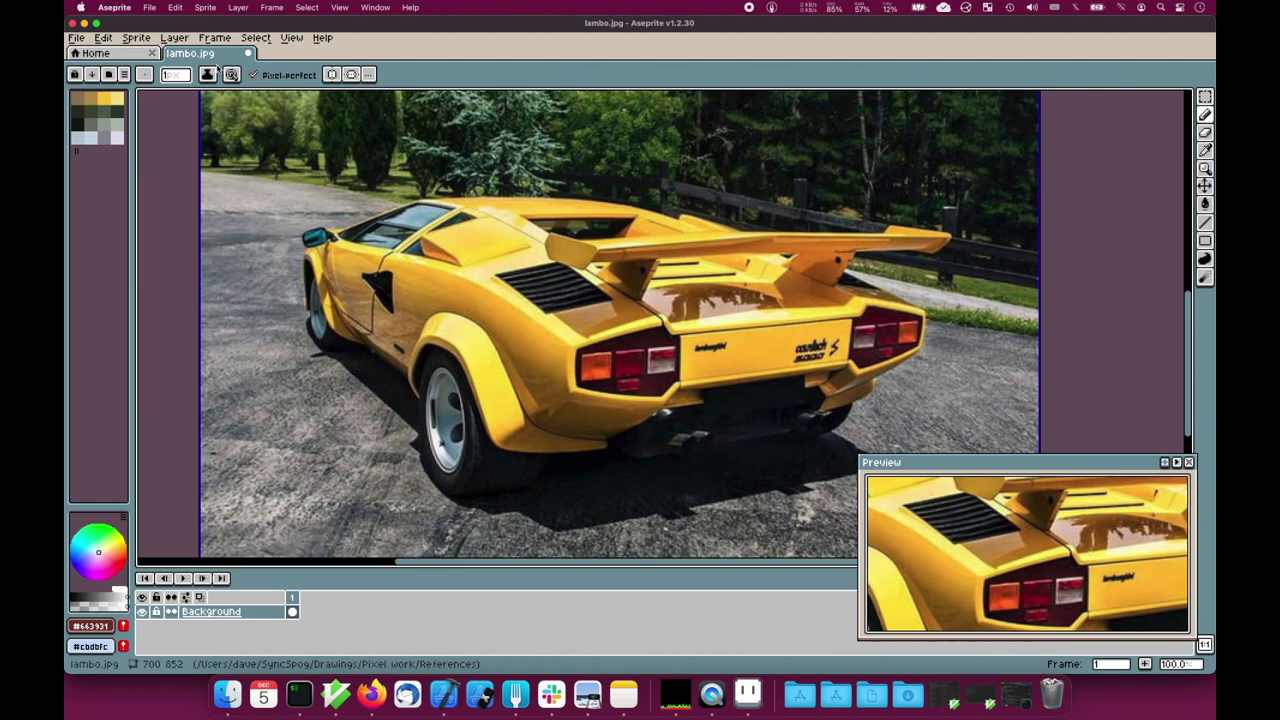
click(136, 37)
click(160, 119)
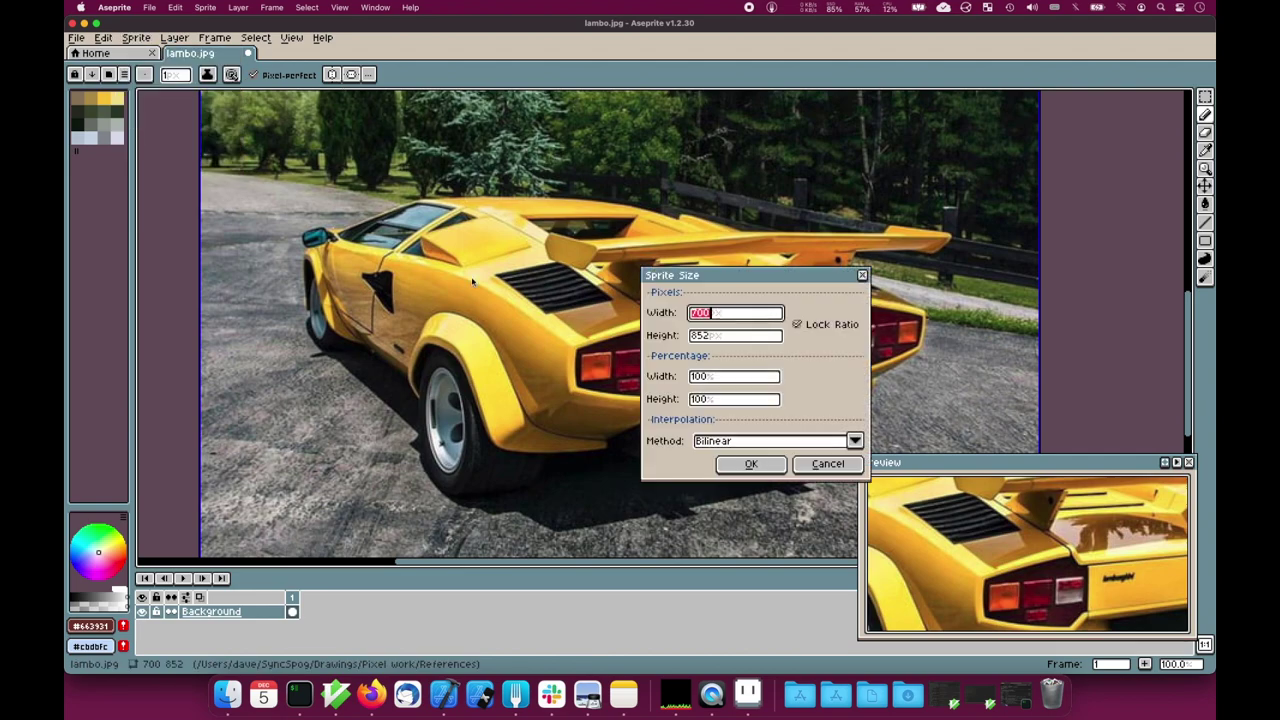
click(731, 377)
text(50)
click(750, 463)
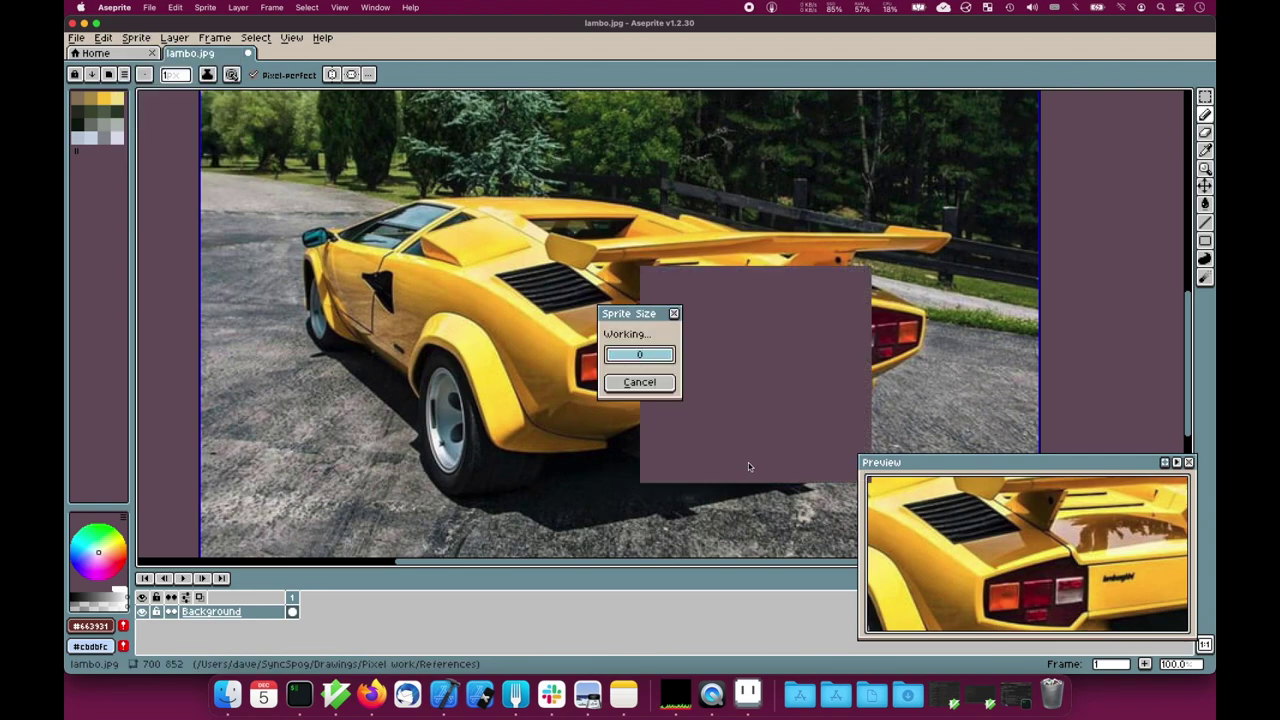
- Reopen the detailed Sprite > Color Mode conversion options
scroll(666, 397, up, 4)
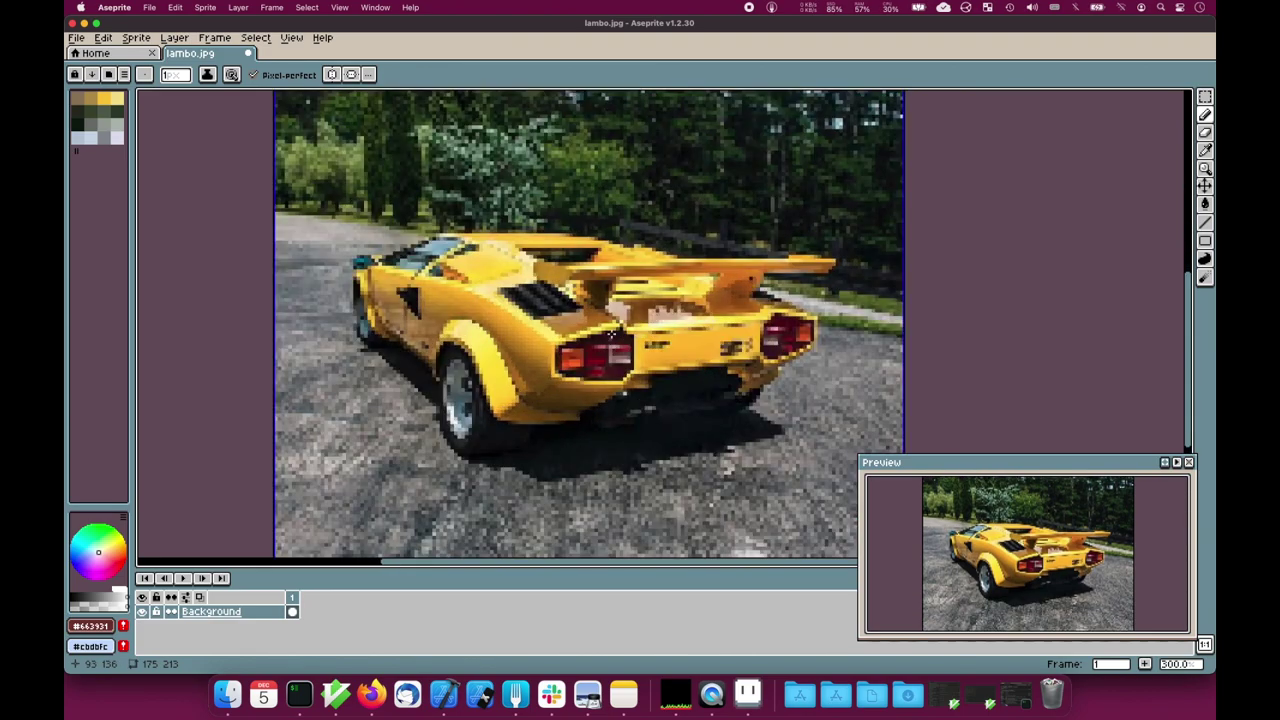
scroll(612, 333, up, 1)
click(168, 38)
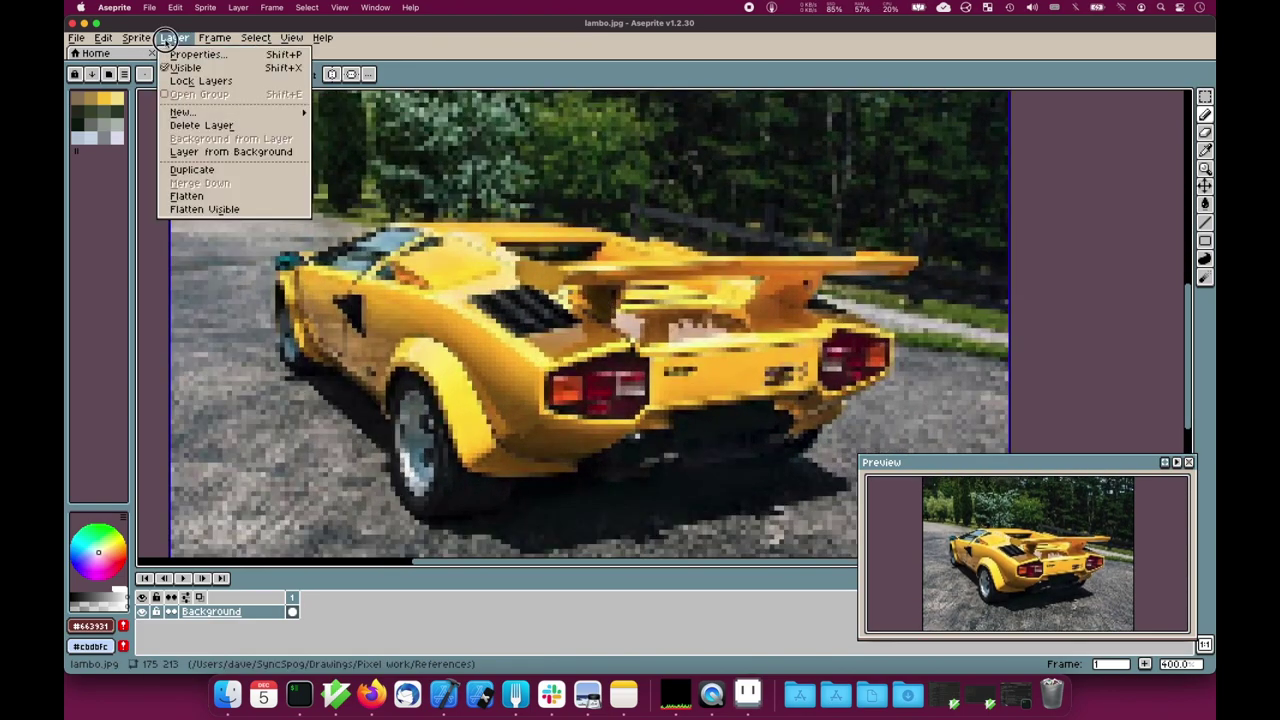
mouse_move(145, 42)
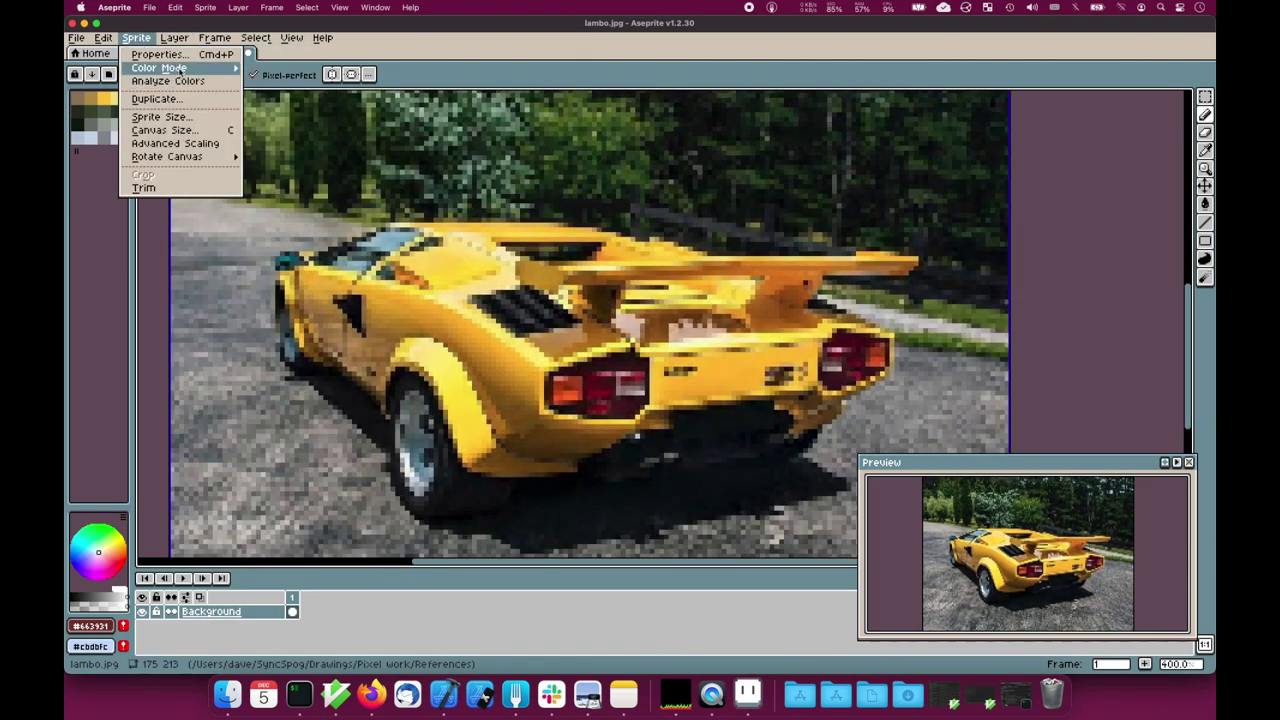
mouse_move(170, 68)
click(292, 114)
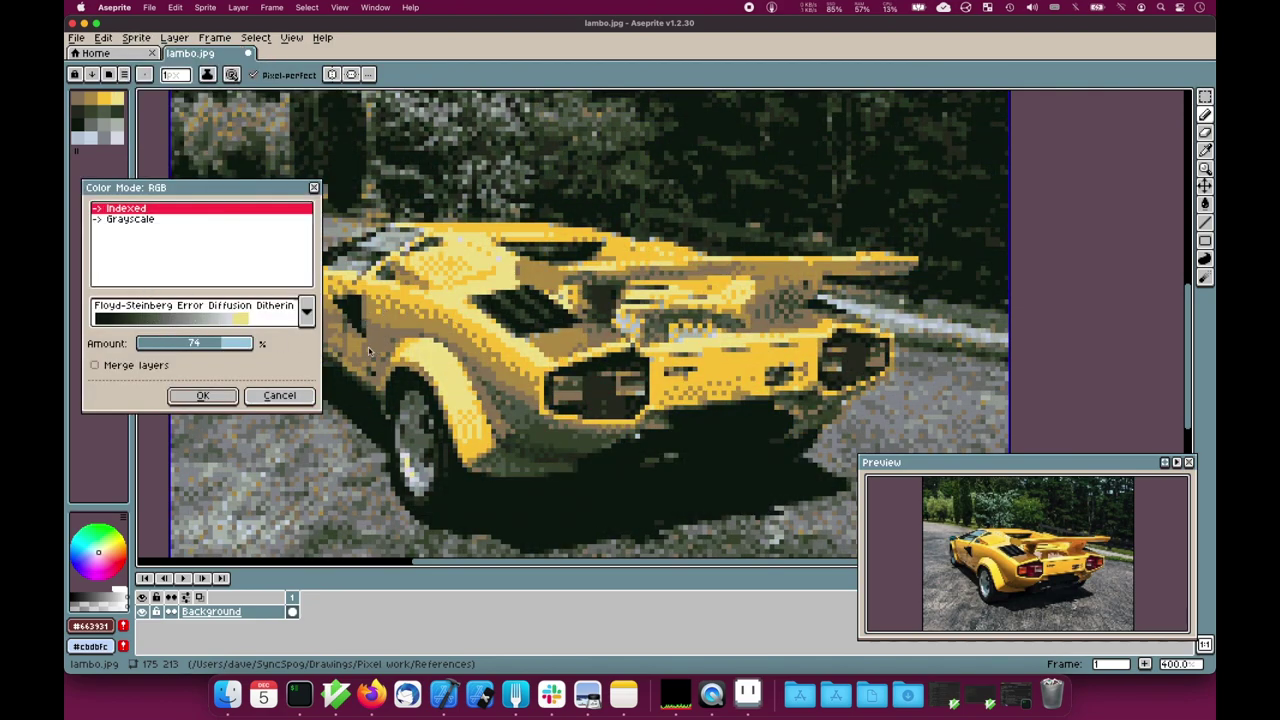
- Apply the indexed conversion with Floyd-Steinberg dithering raised to 87
mouse_move(230, 345)
mouse_down()
mouse_move(248, 344)
mouse_move(162, 349)
mouse_move(274, 343)
mouse_move(176, 347)
mouse_move(209, 347)
mouse_up()
click(204, 396)
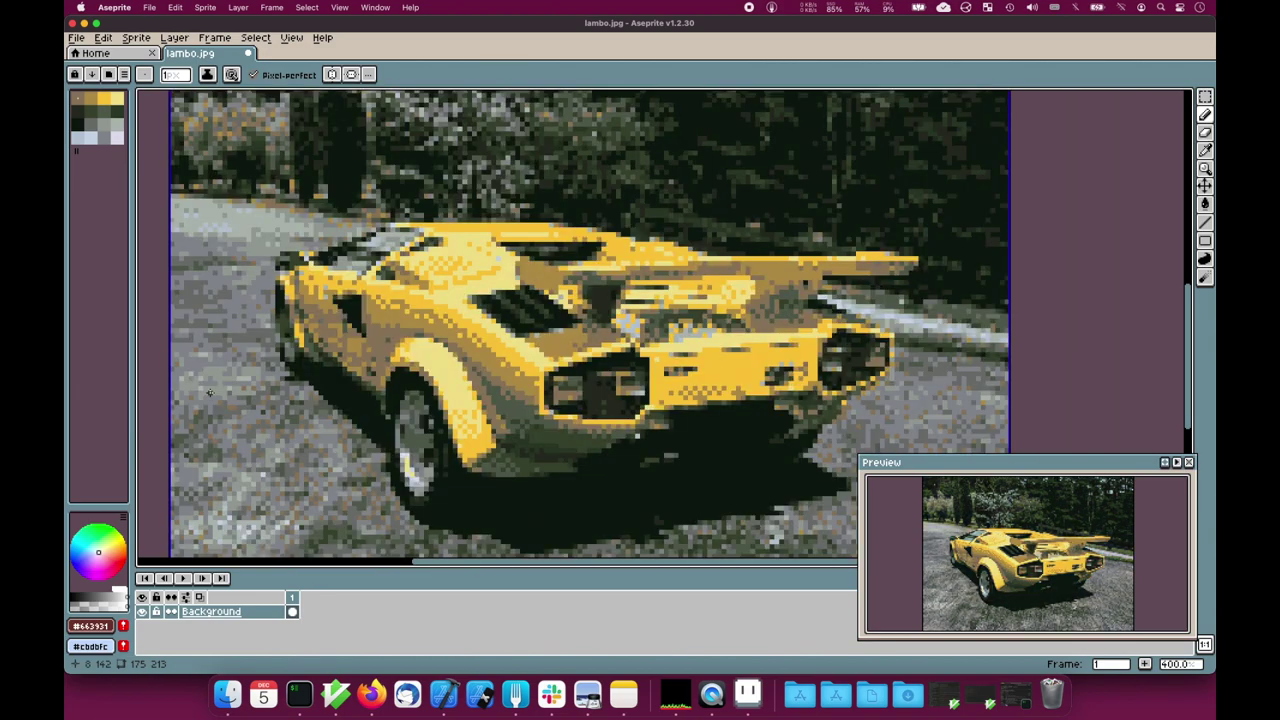
scroll(500, 385, down, 2)
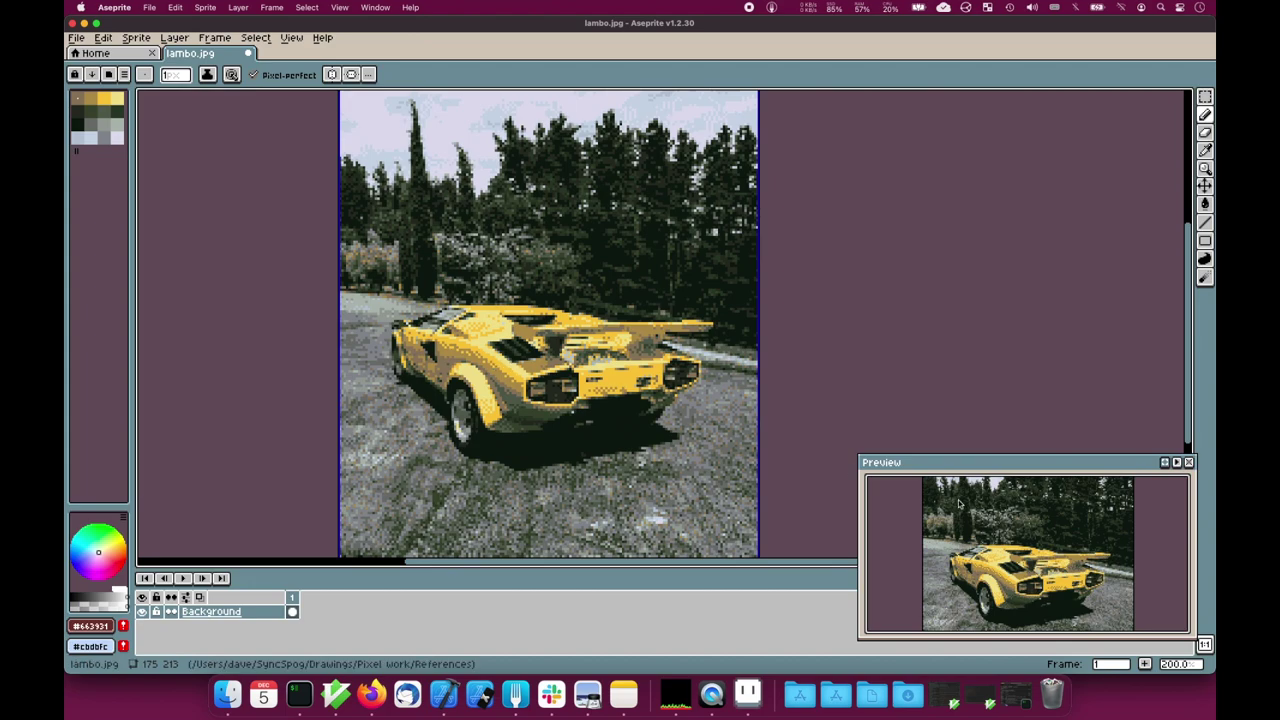
- Move the Preview window aside to uncover the image, then close lambo.jpg
drag(1016, 462, 565, 241)
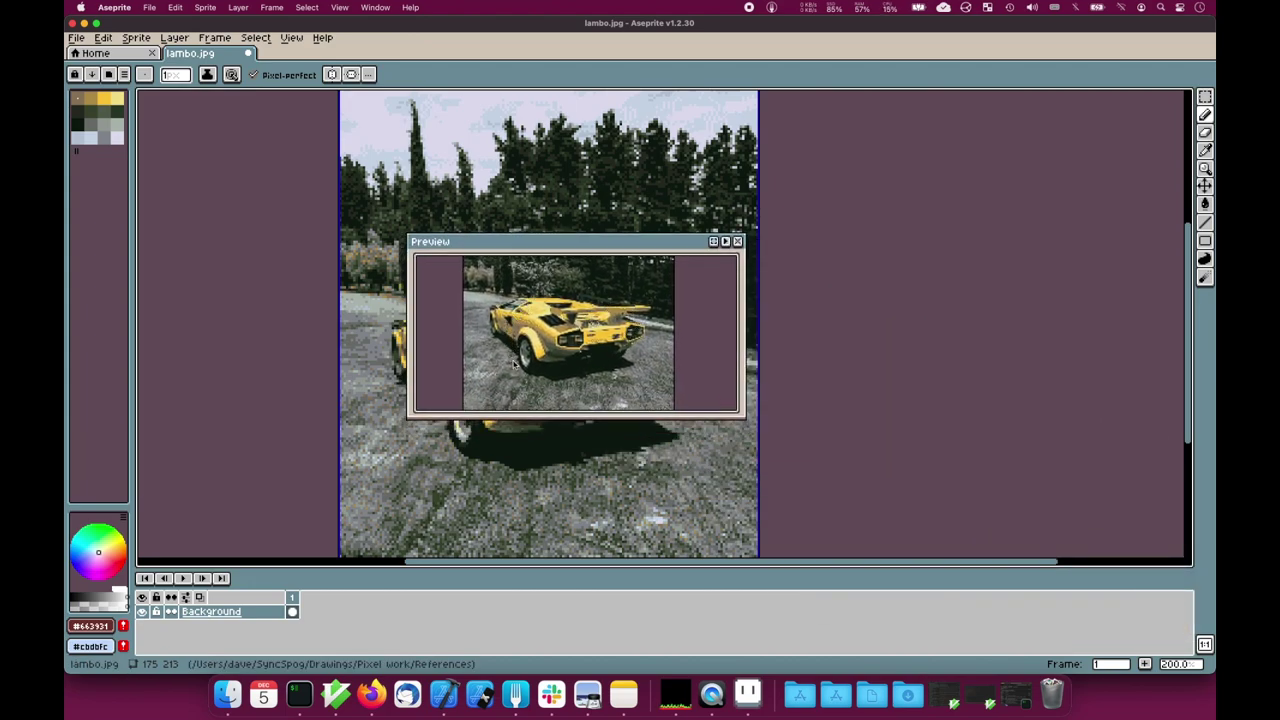
drag(546, 243, 923, 291)
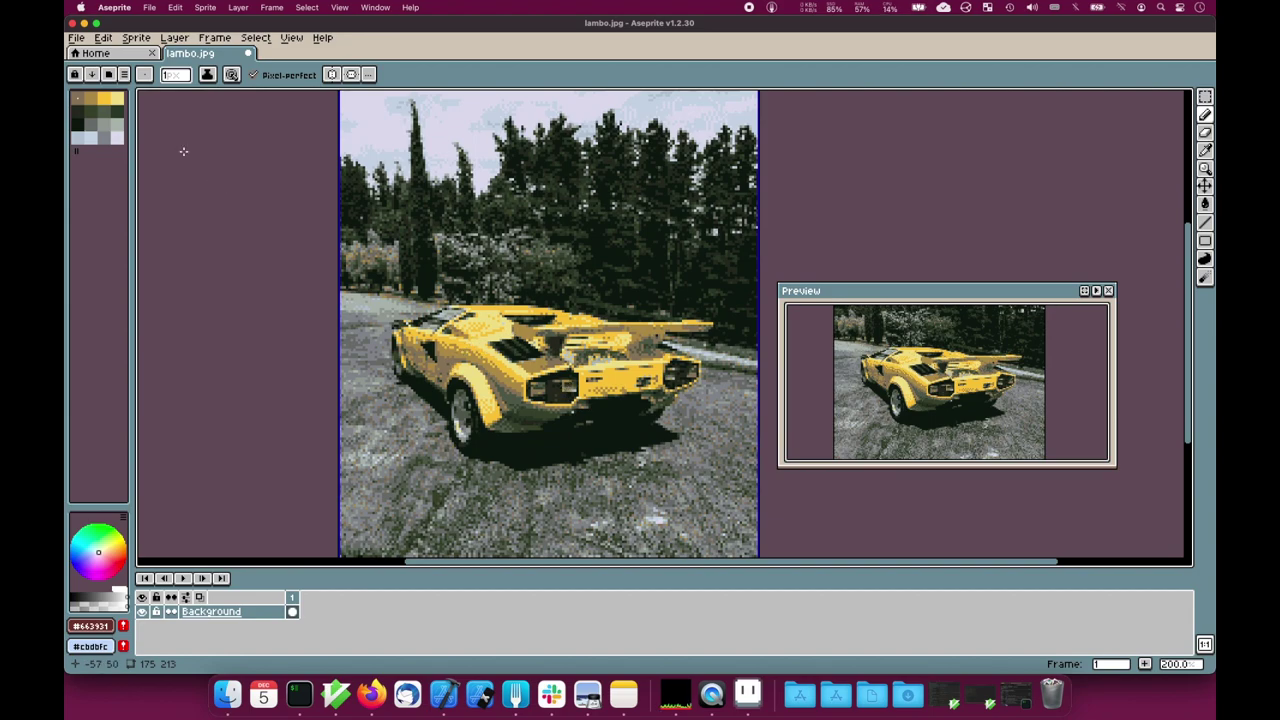
click(248, 53)
- Discard the changes and reopen the original lambo.jpg from recent files
click(646, 388)
click(115, 167)
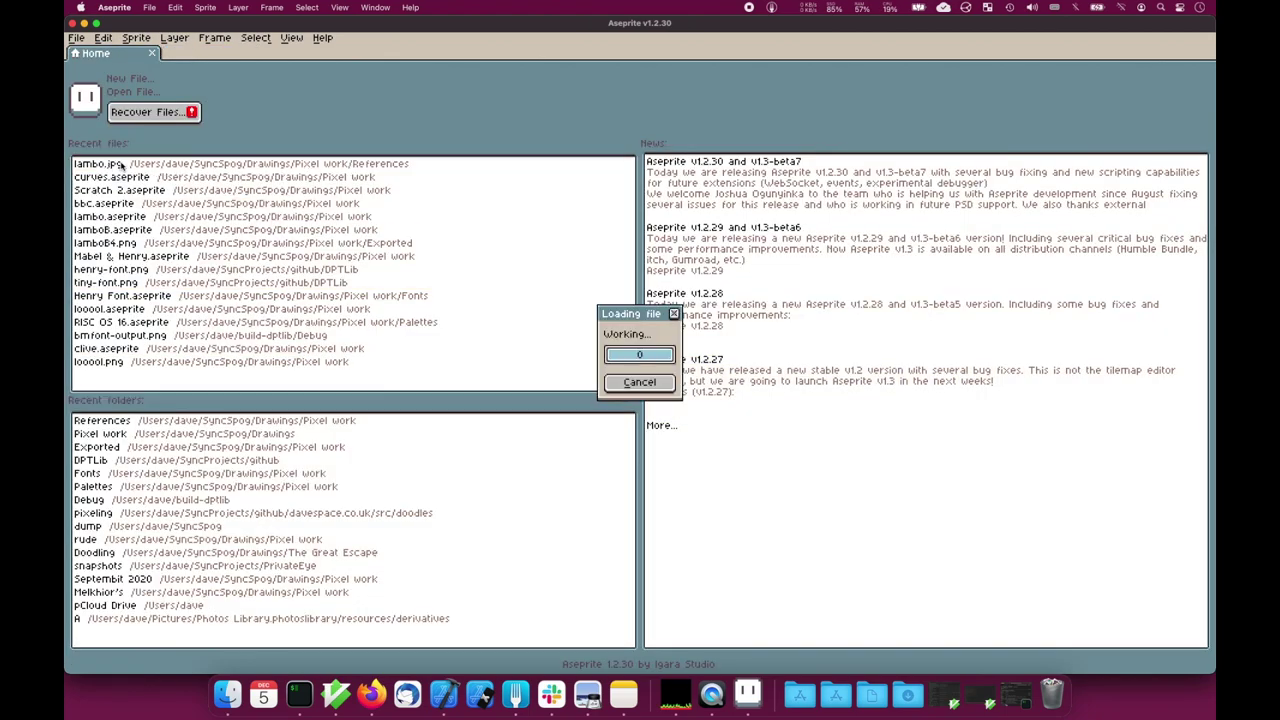
scroll(426, 325, down, 5)
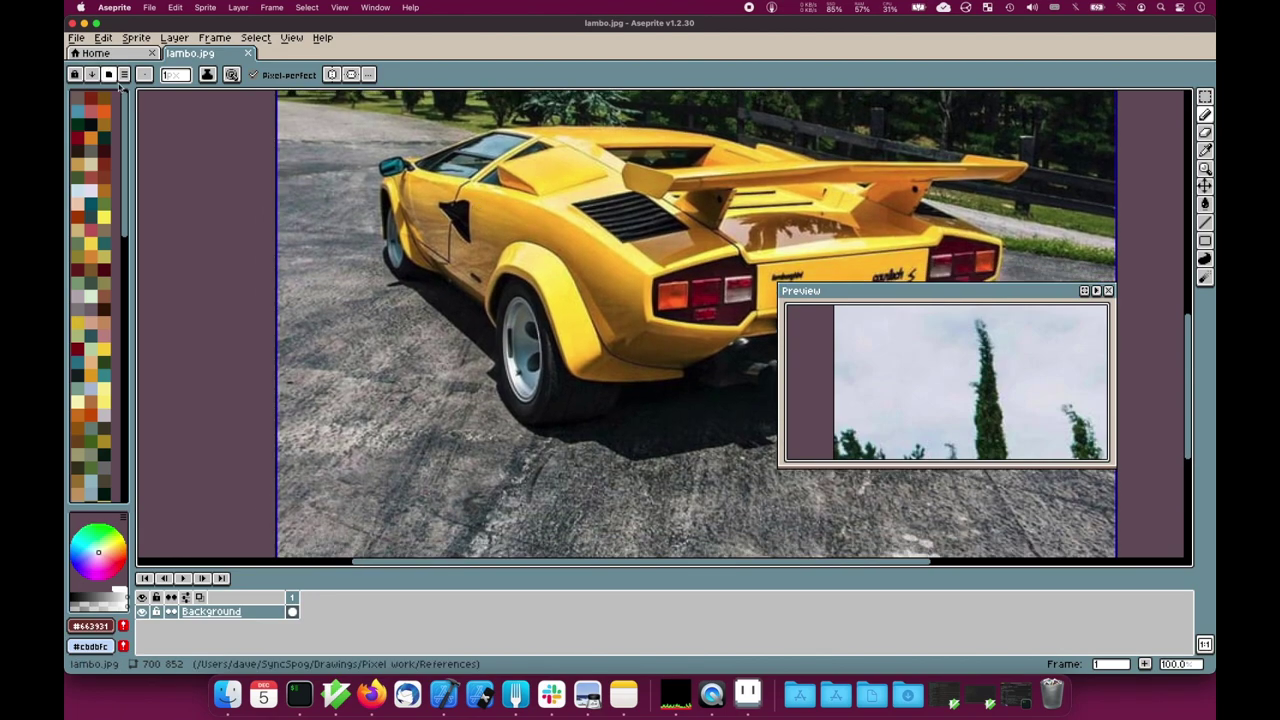
- Generate a new 16-colour palette from the sprite and sort it by hue
click(124, 76)
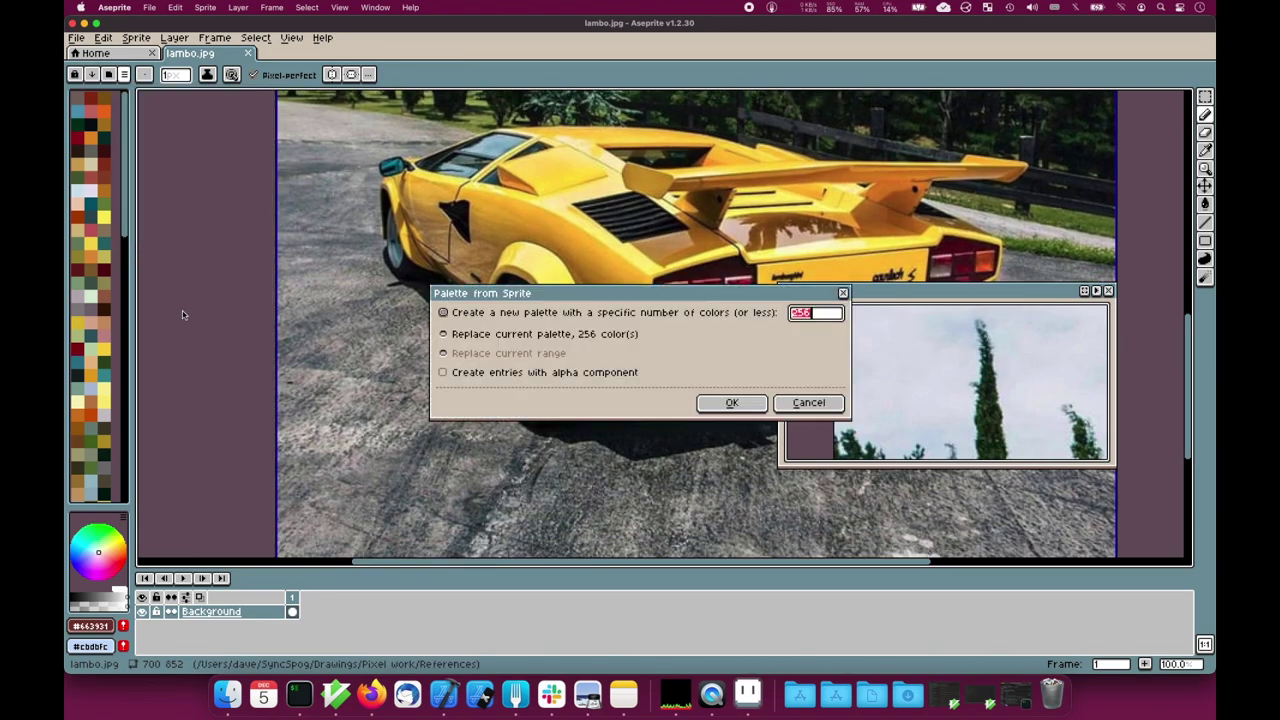
click(188, 311)
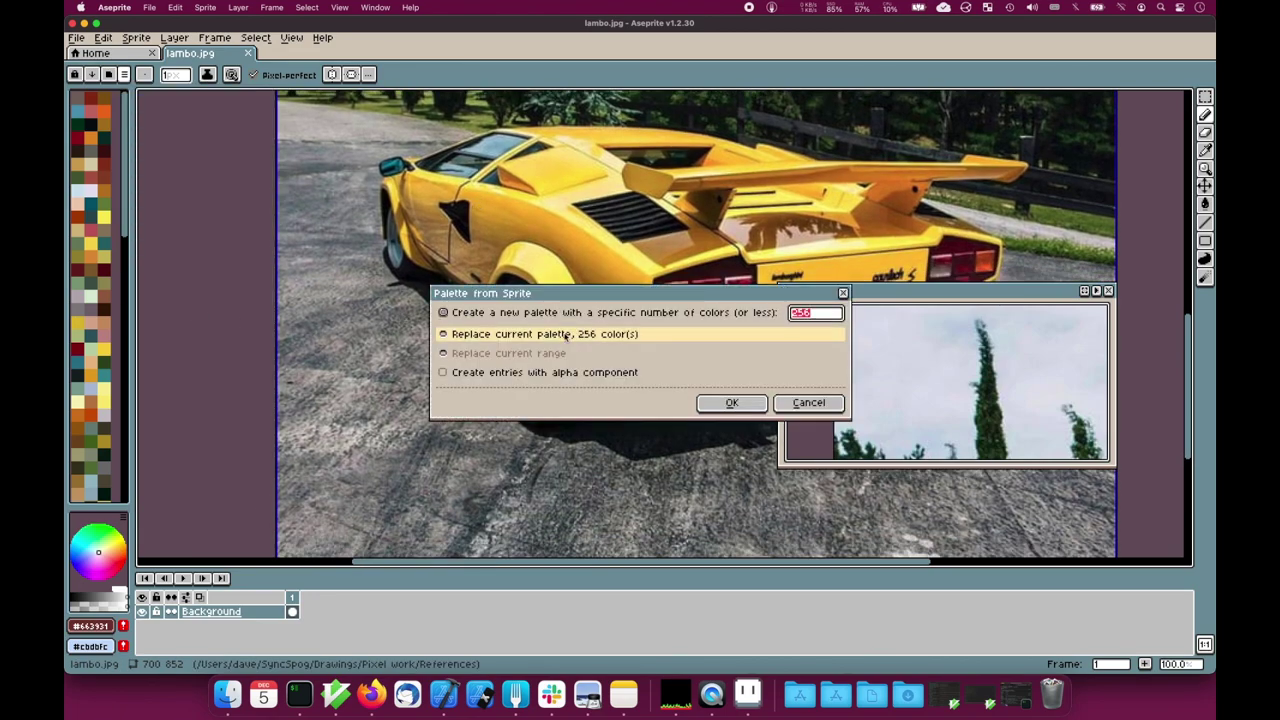
click(721, 404)
click(91, 74)
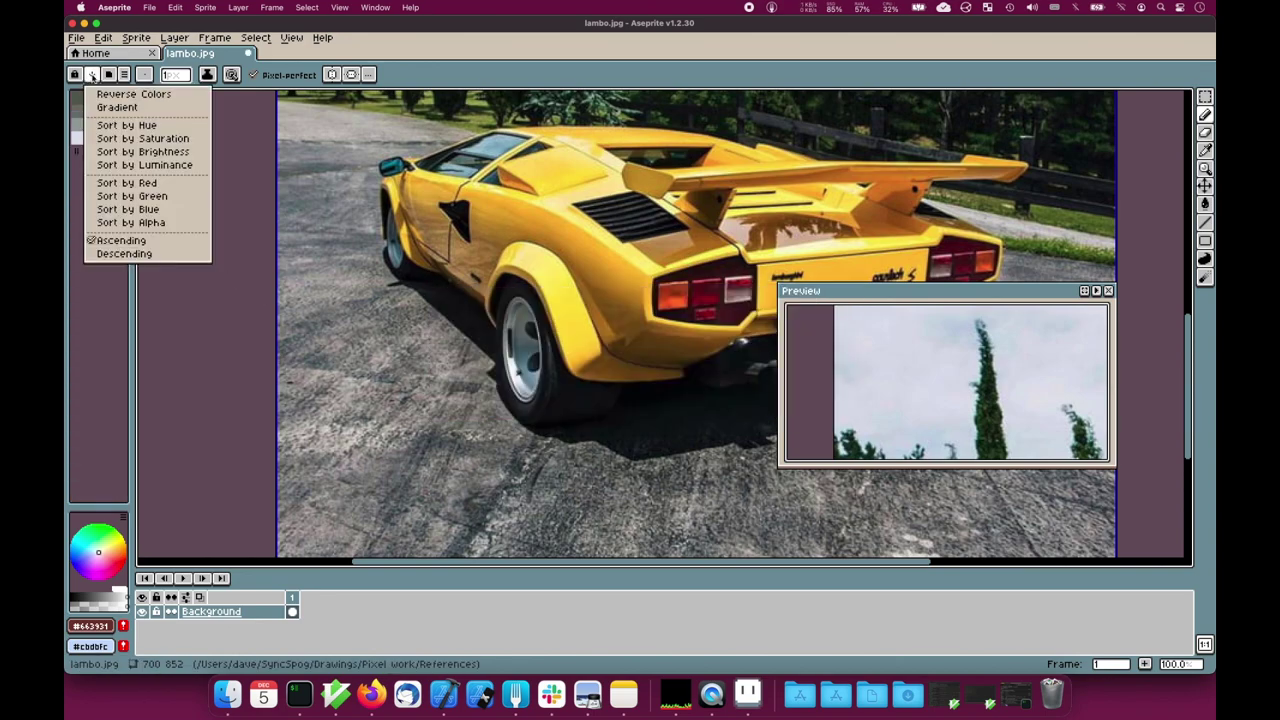
click(127, 127)
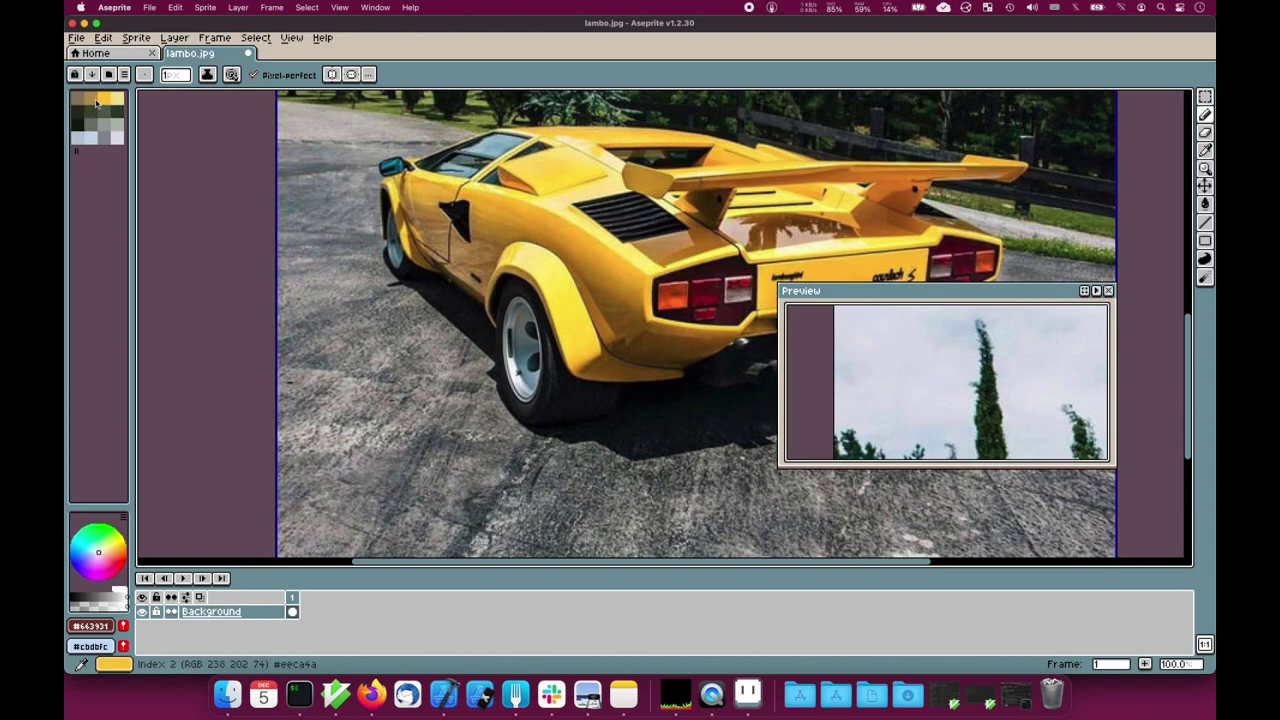
- Inspect palette entries: light yellow, grey index 14, and indices 15, 7 and 8
click(114, 97)
click(87, 115)
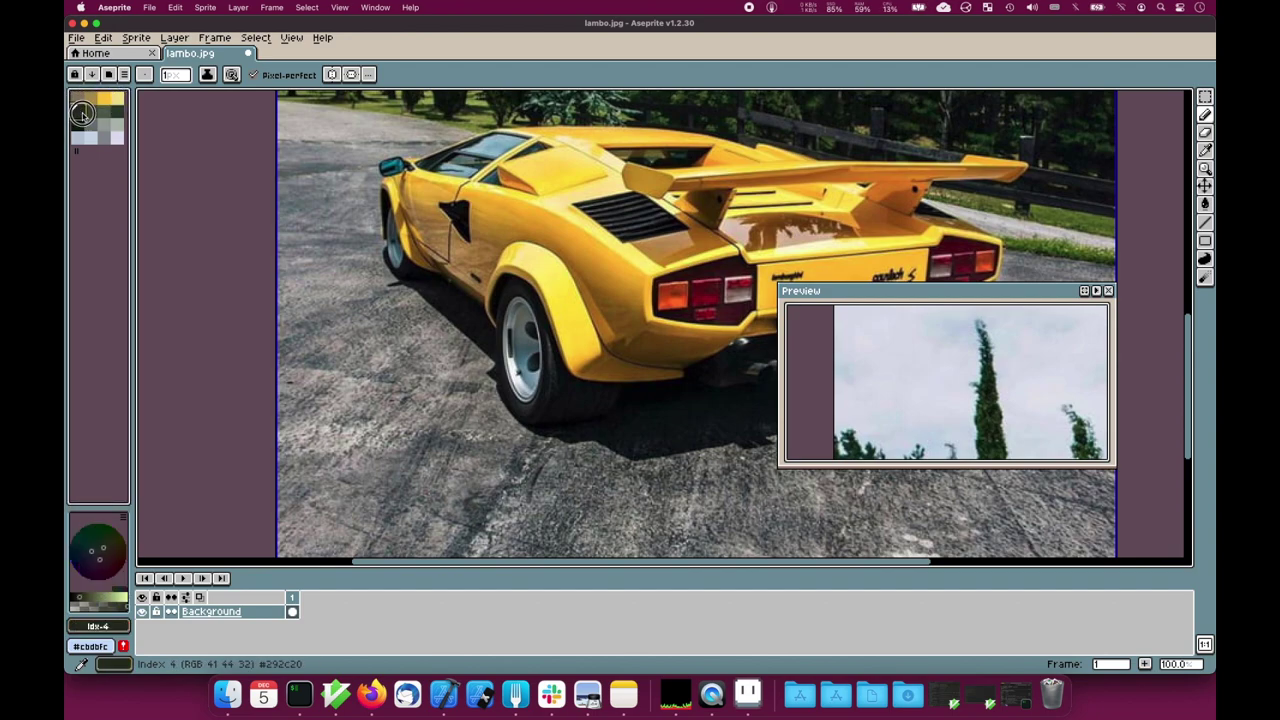
click(98, 135)
click(116, 137)
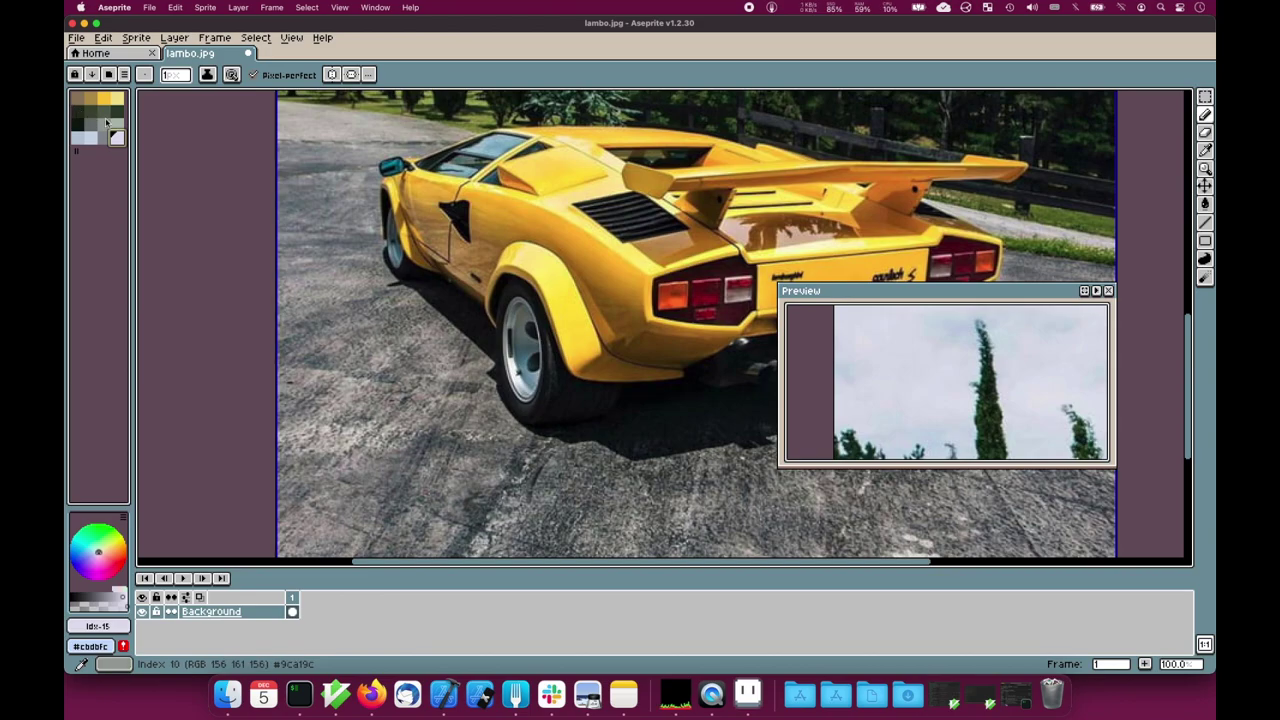
scroll(397, 354, up, 10)
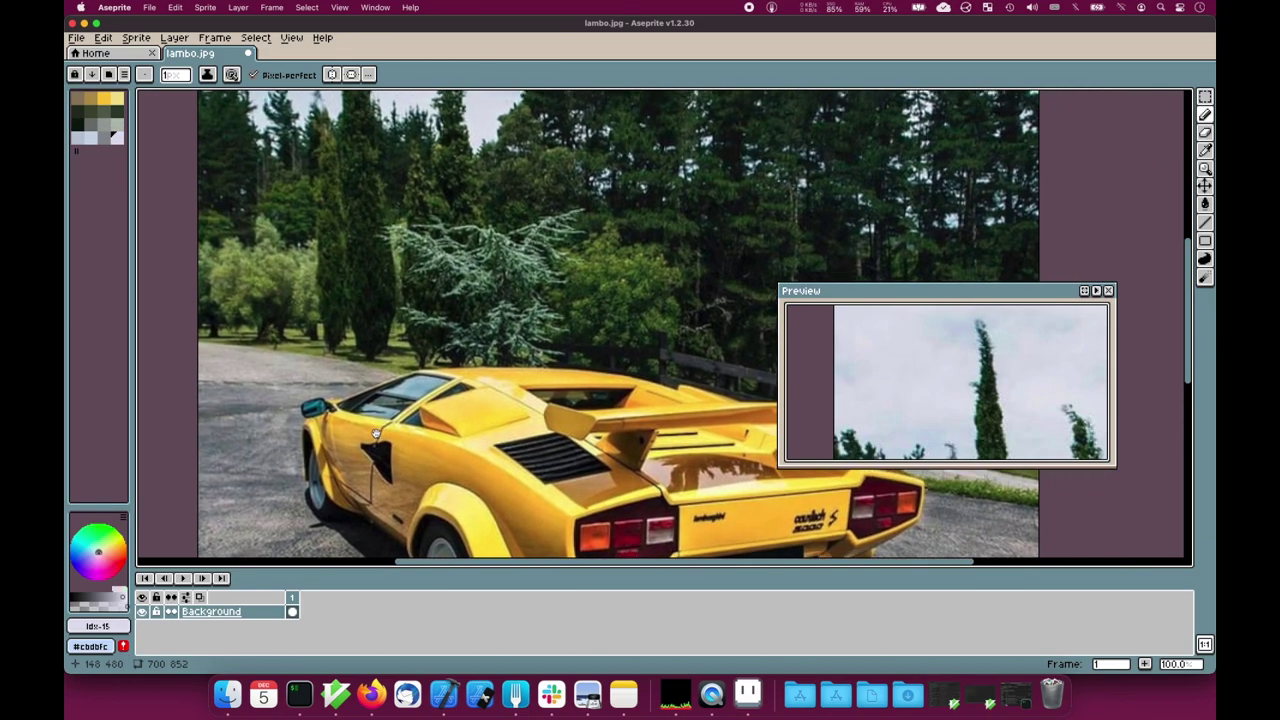
scroll(397, 354, down, 10)
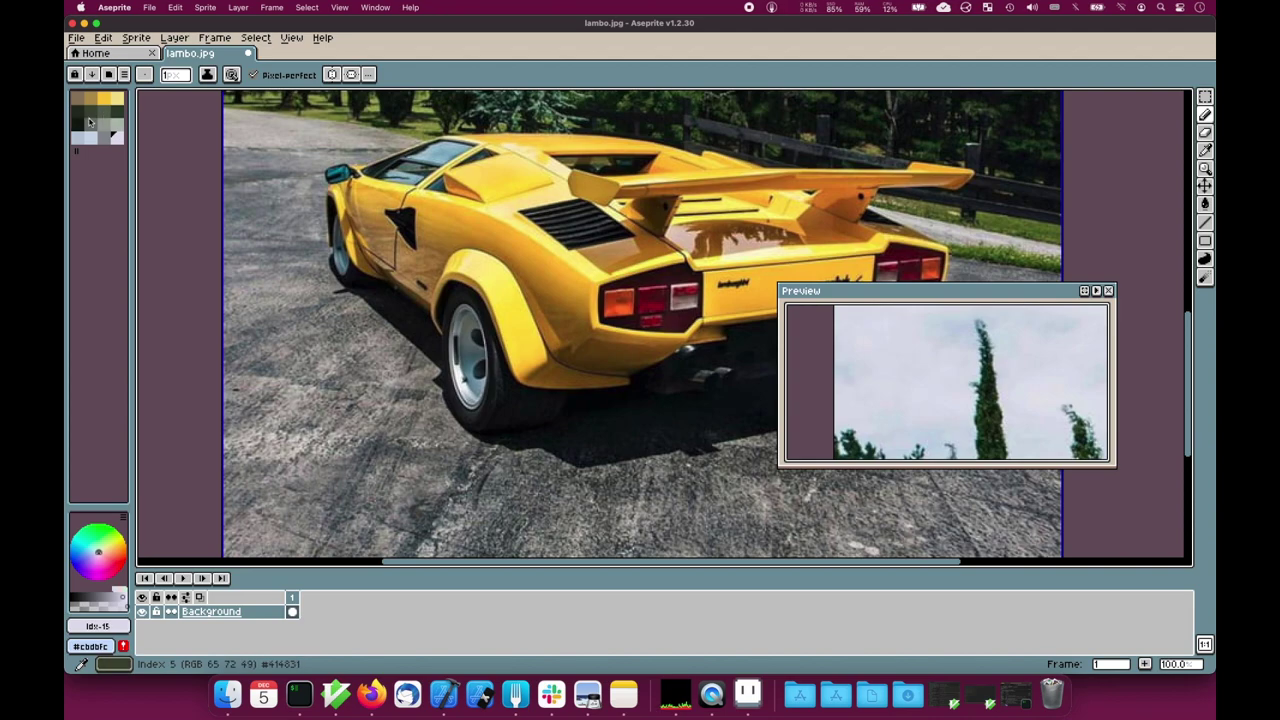
click(118, 112)
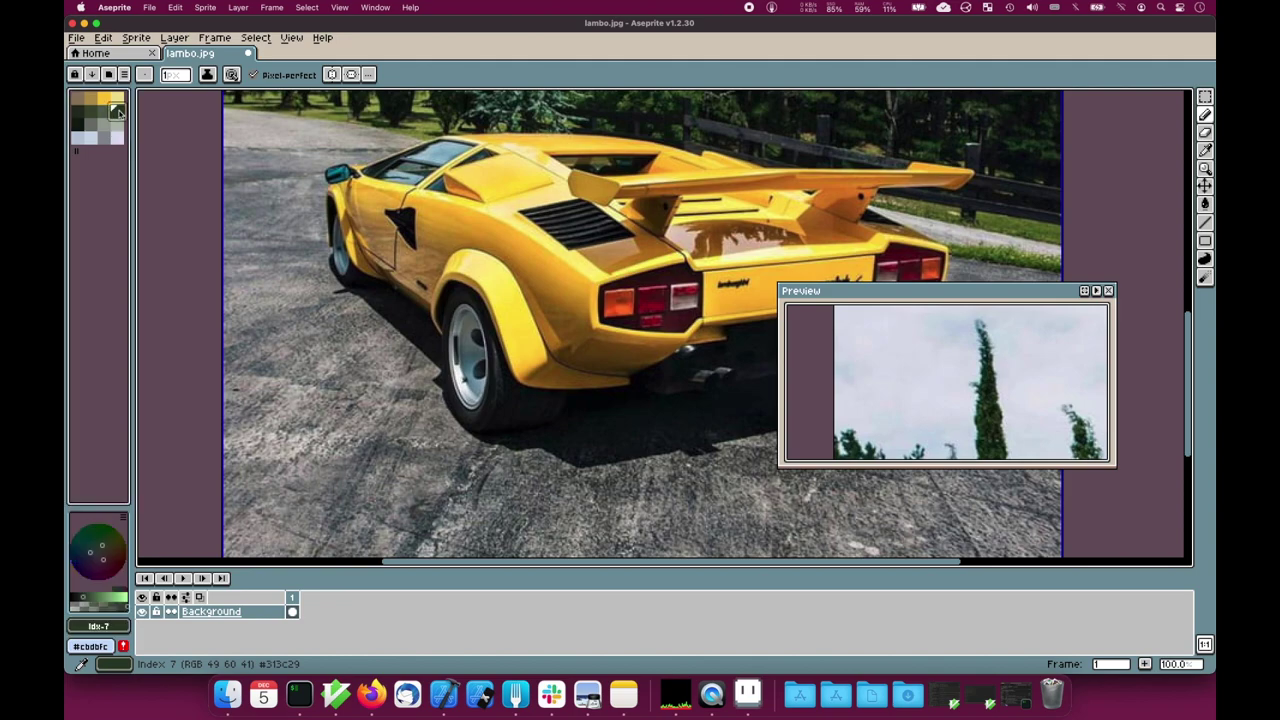
click(77, 125)
- Sort the palette by luminance and set index 2 to the tail lights' dark red
click(91, 74)
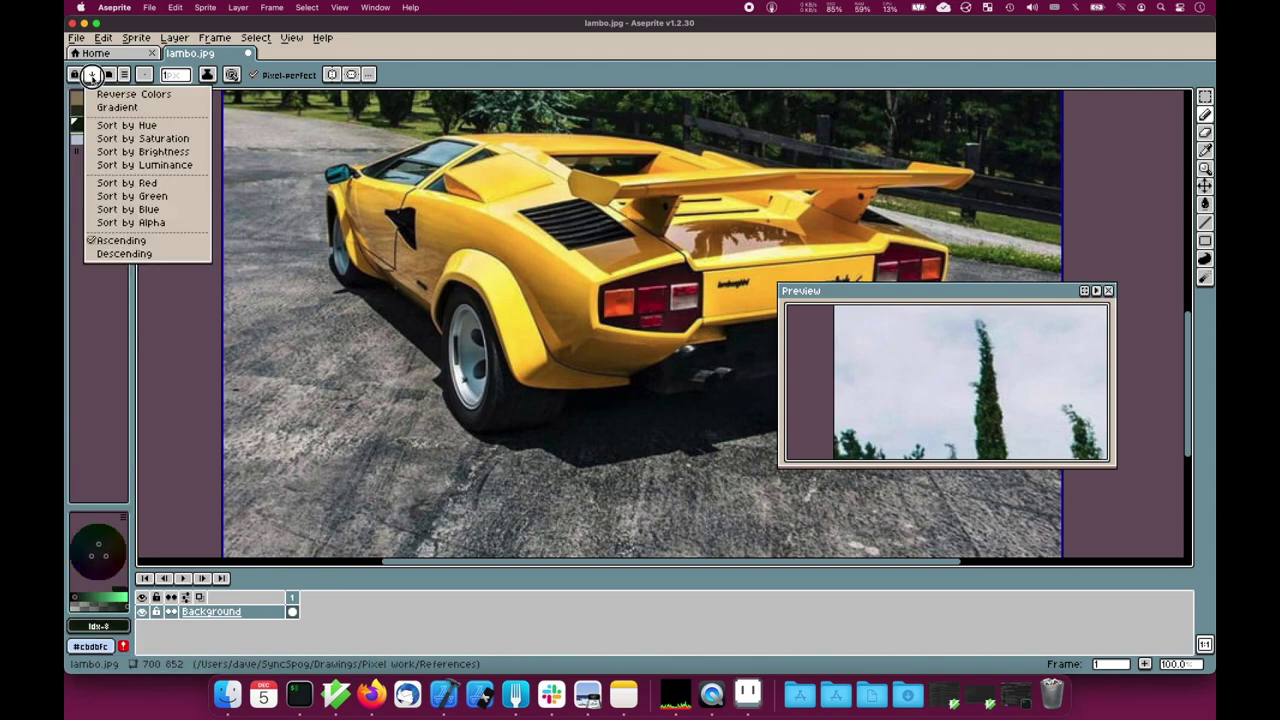
click(114, 166)
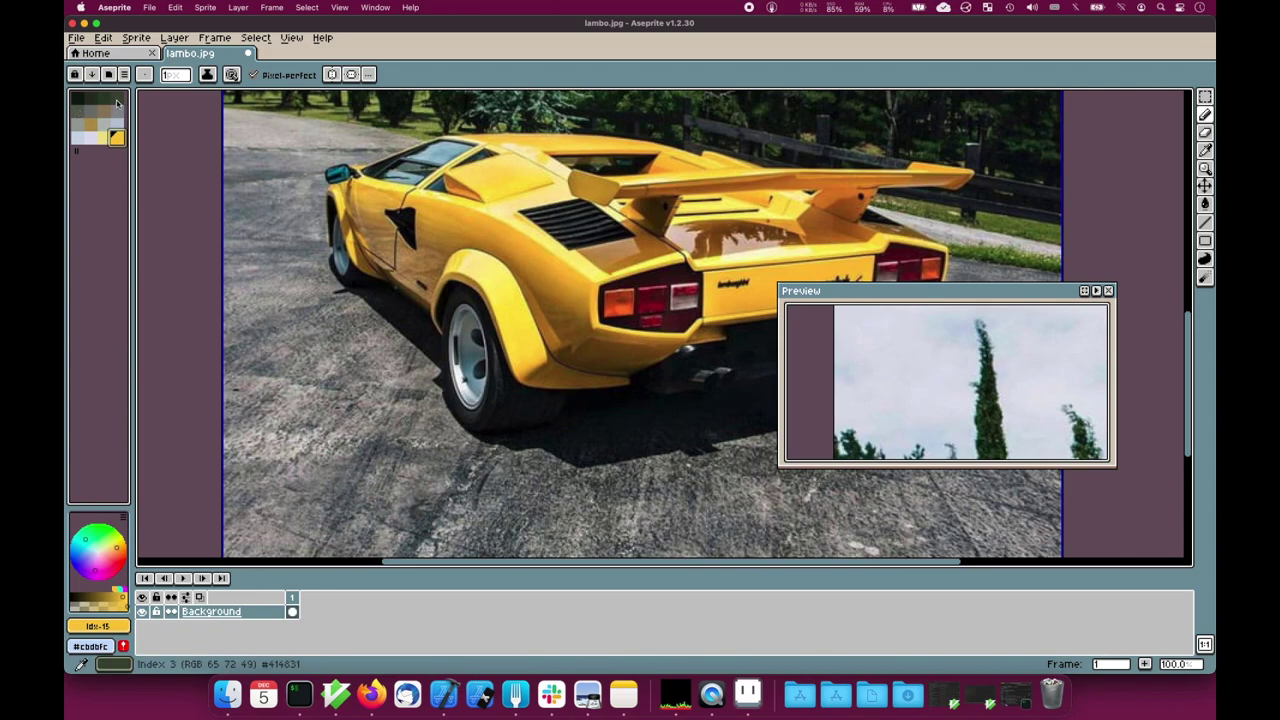
click(102, 98)
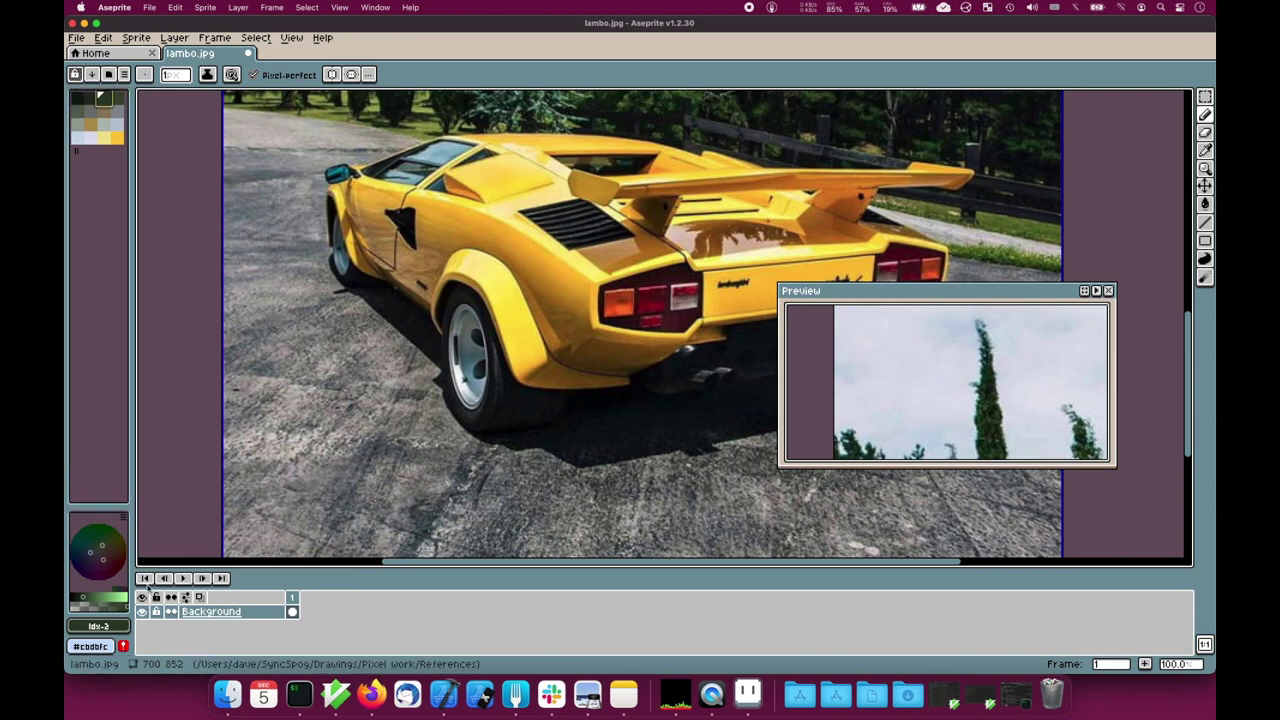
click(118, 560)
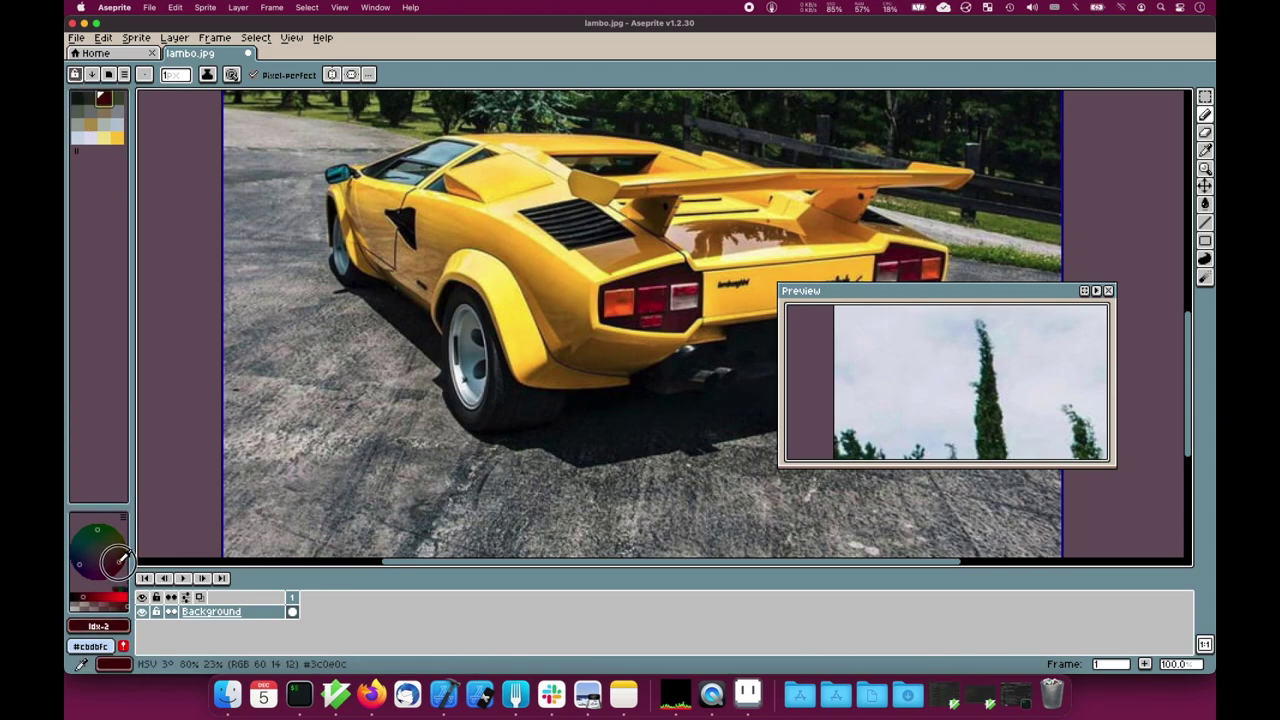
key(i)
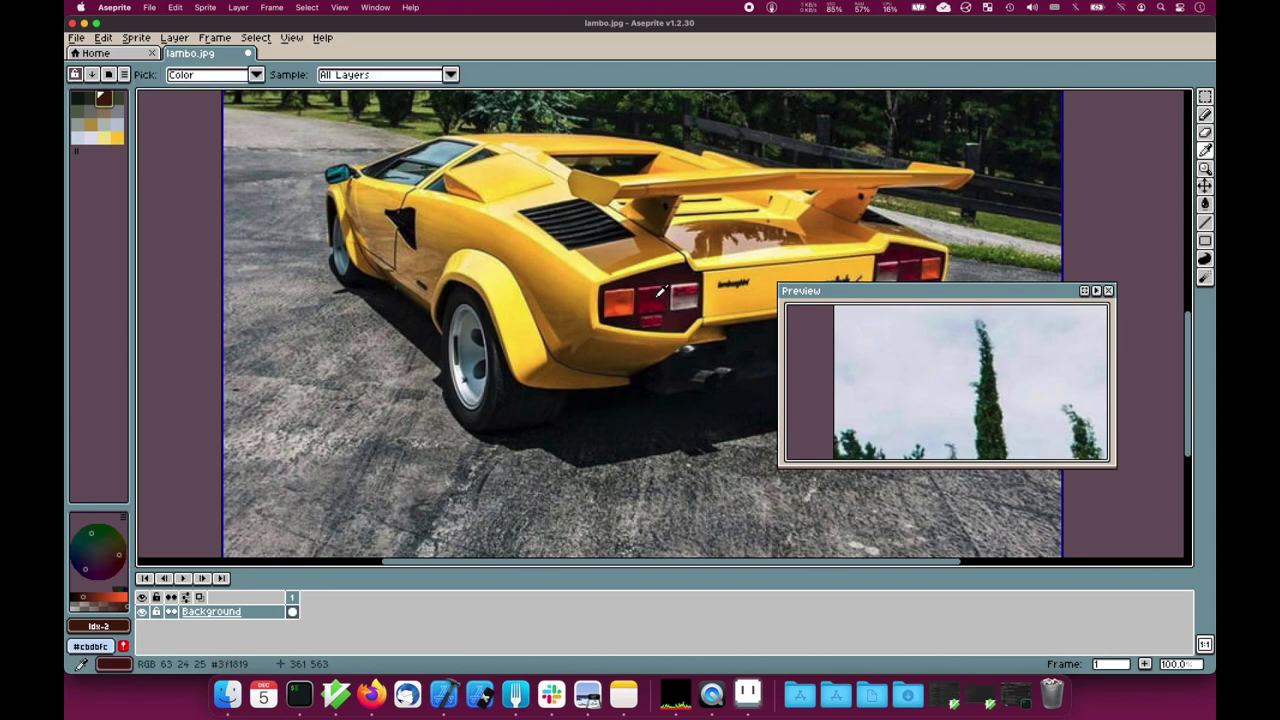
click(678, 270)
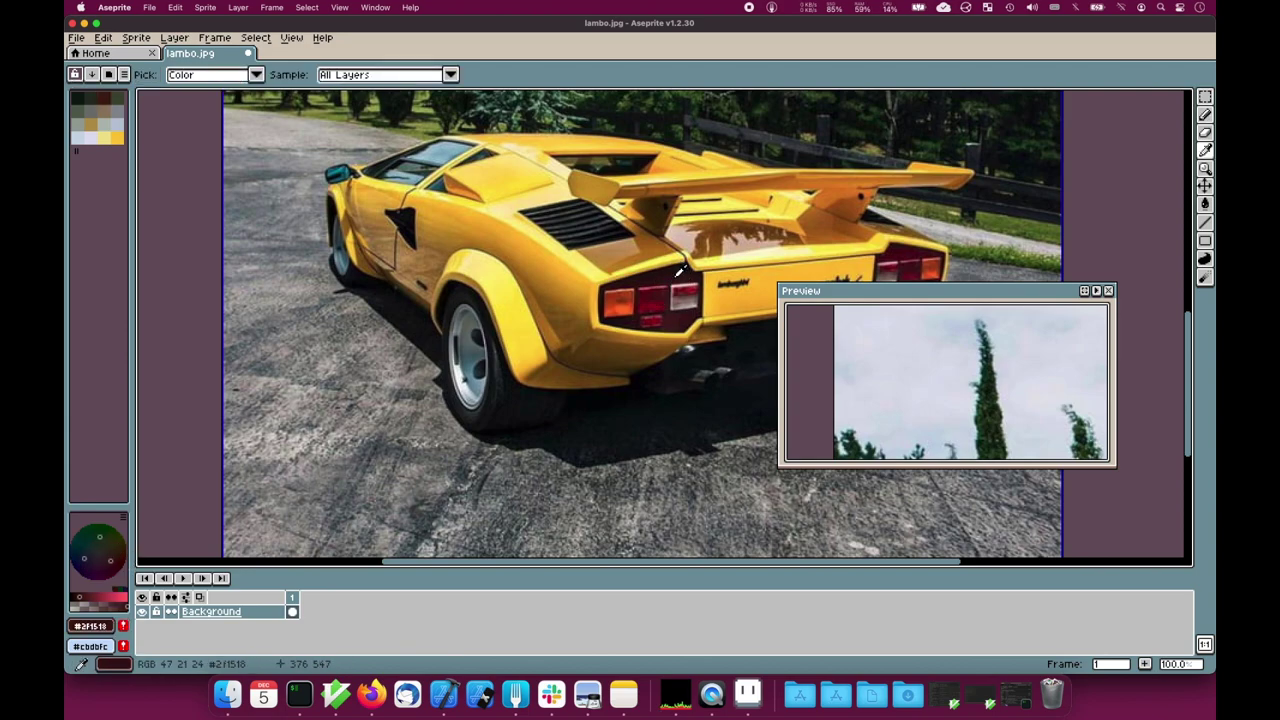
key(b)
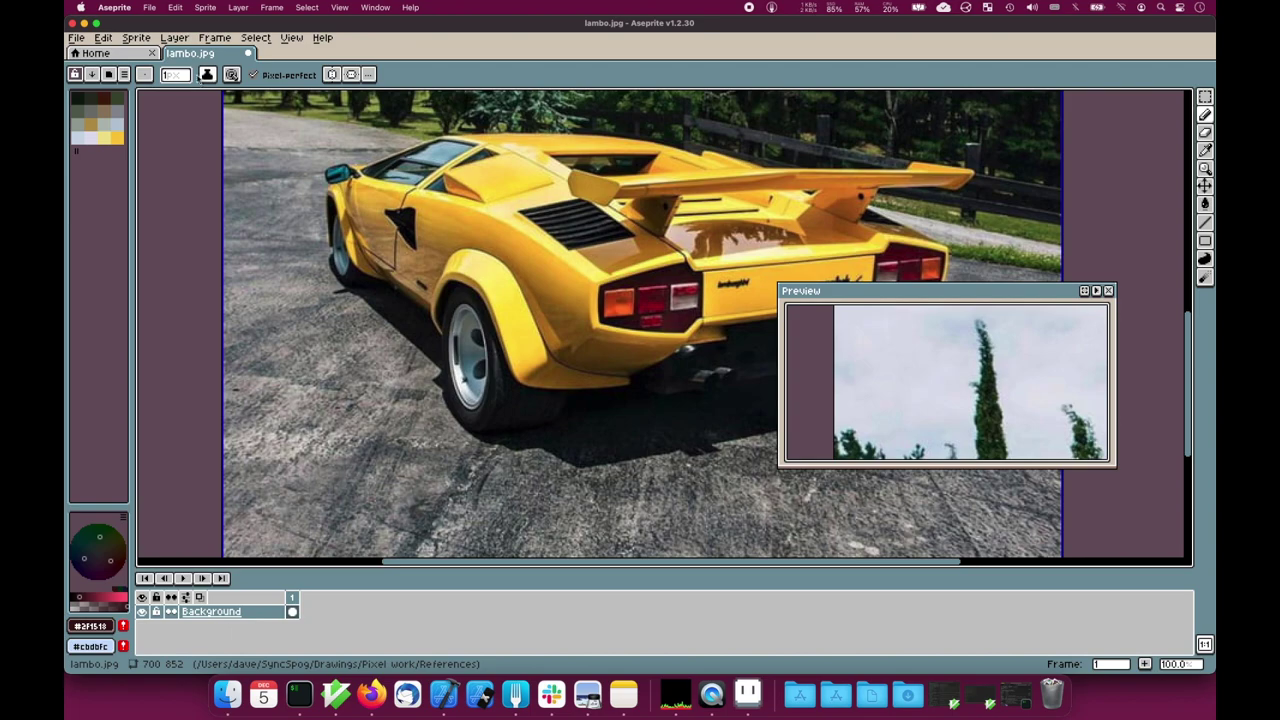
click(128, 38)
- Resize the sprite to 25% width, giving 175×213 pixels
click(170, 117)
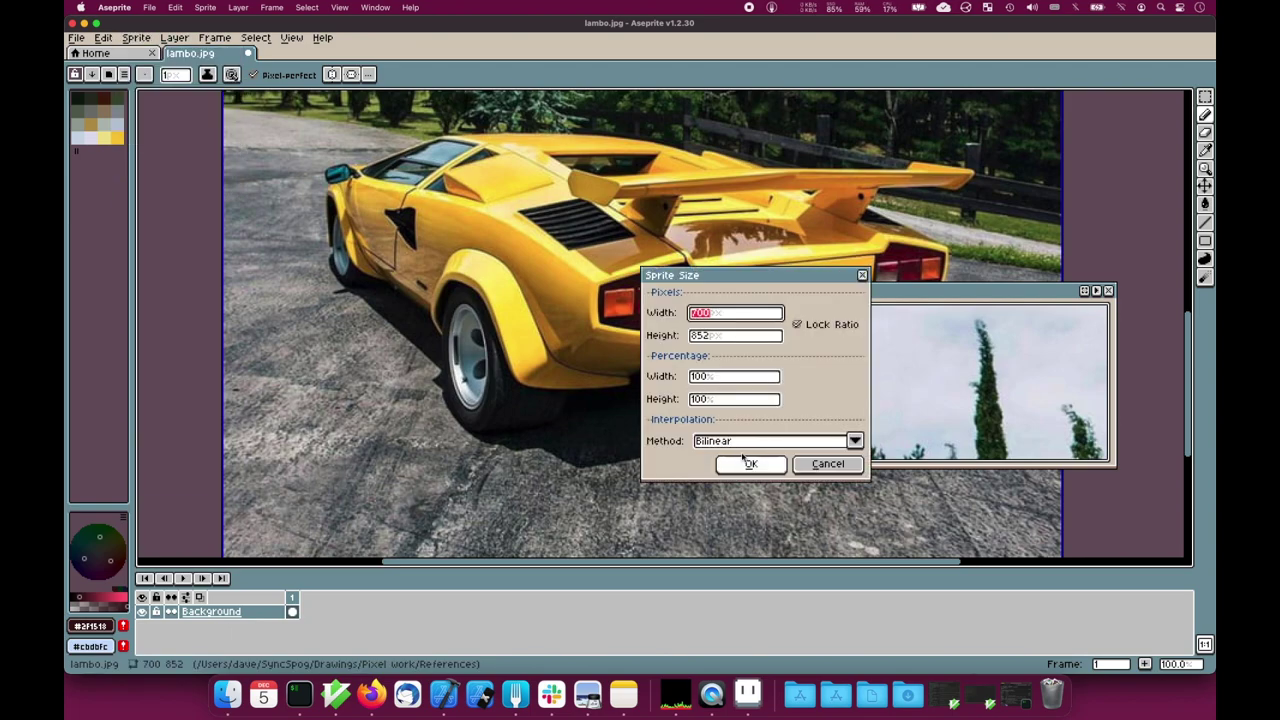
click(700, 378)
text(25)
click(751, 463)
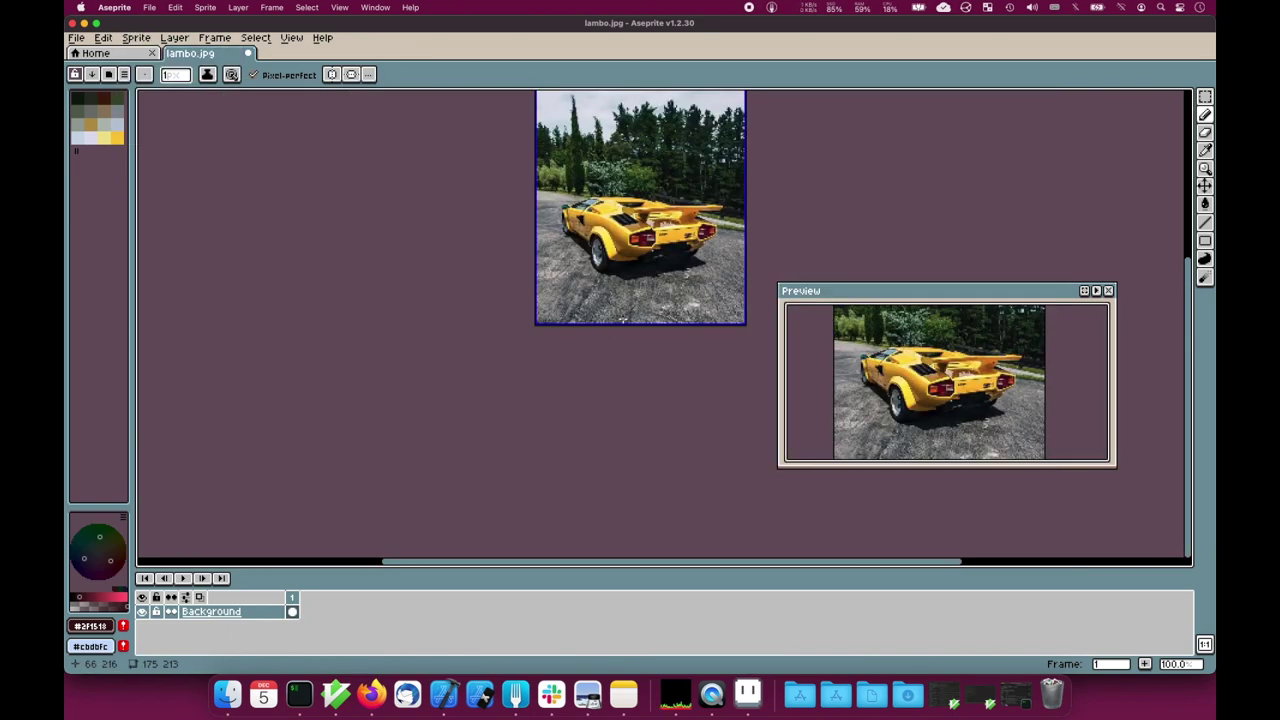
scroll(531, 401, up, 2)
- Convert to Indexed with Floyd-Steinberg dithering at about 66%
click(137, 38)
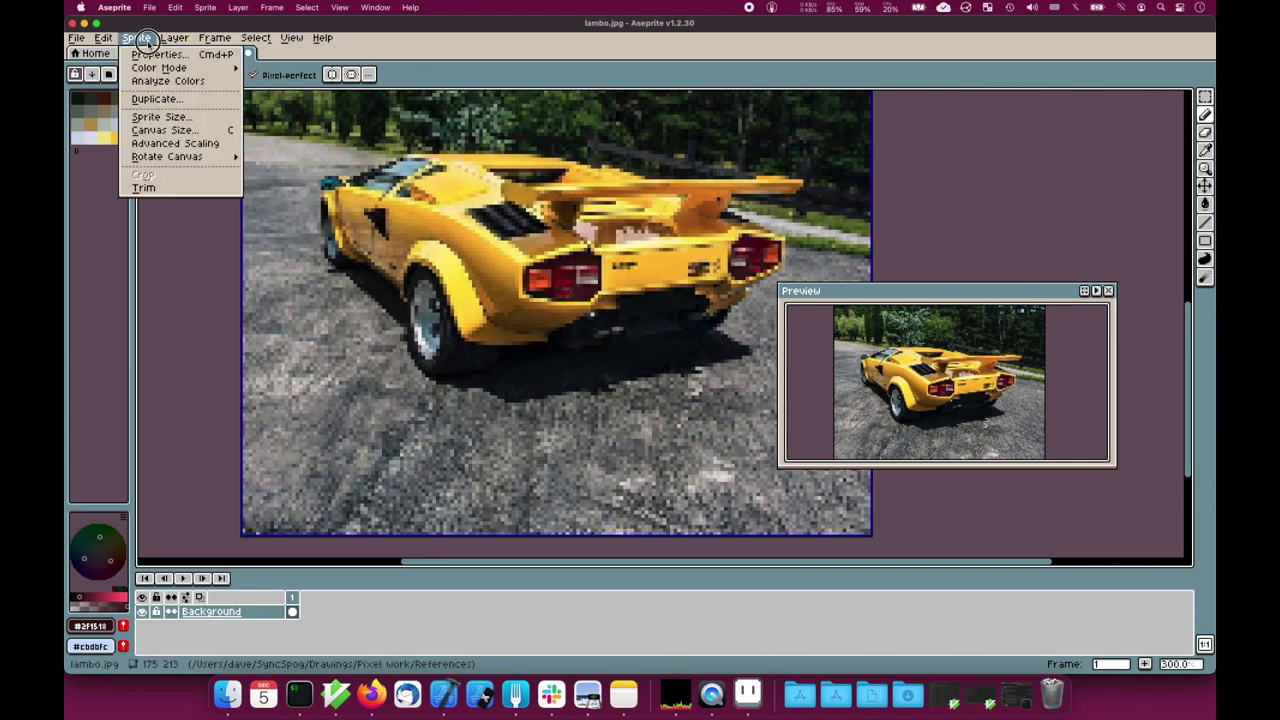
mouse_move(170, 70)
click(293, 114)
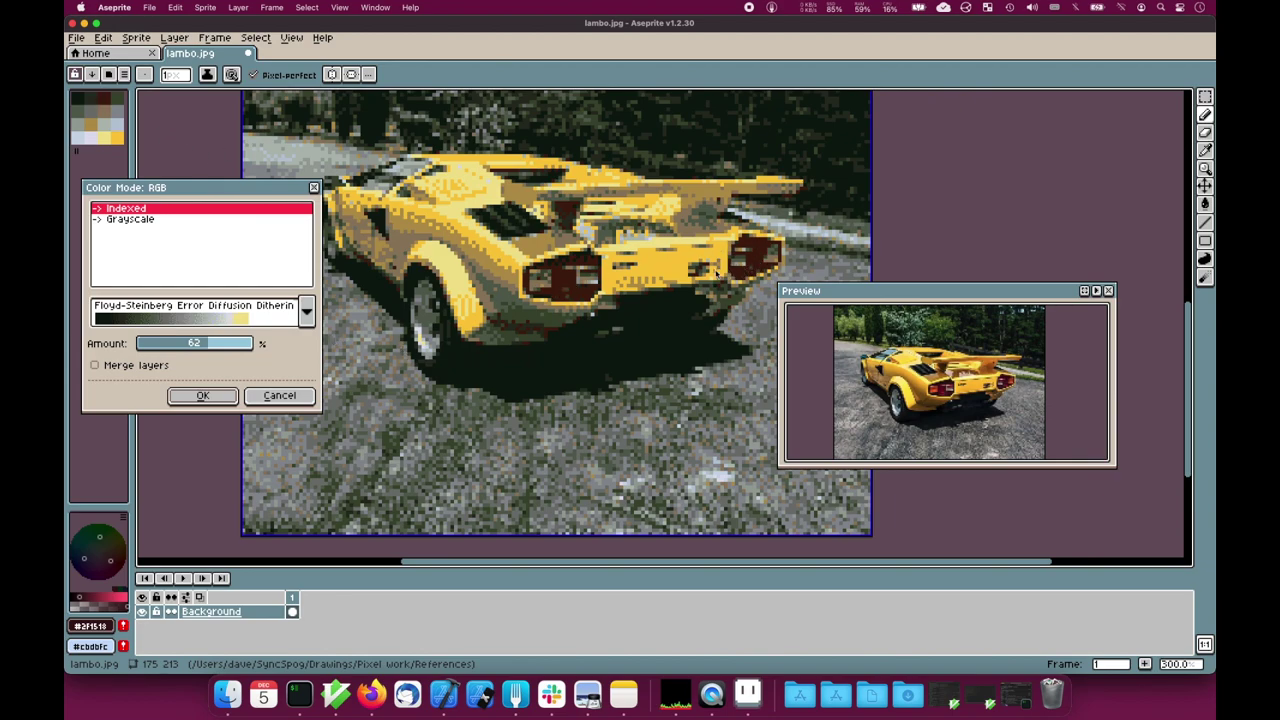
drag(207, 345, 213, 345)
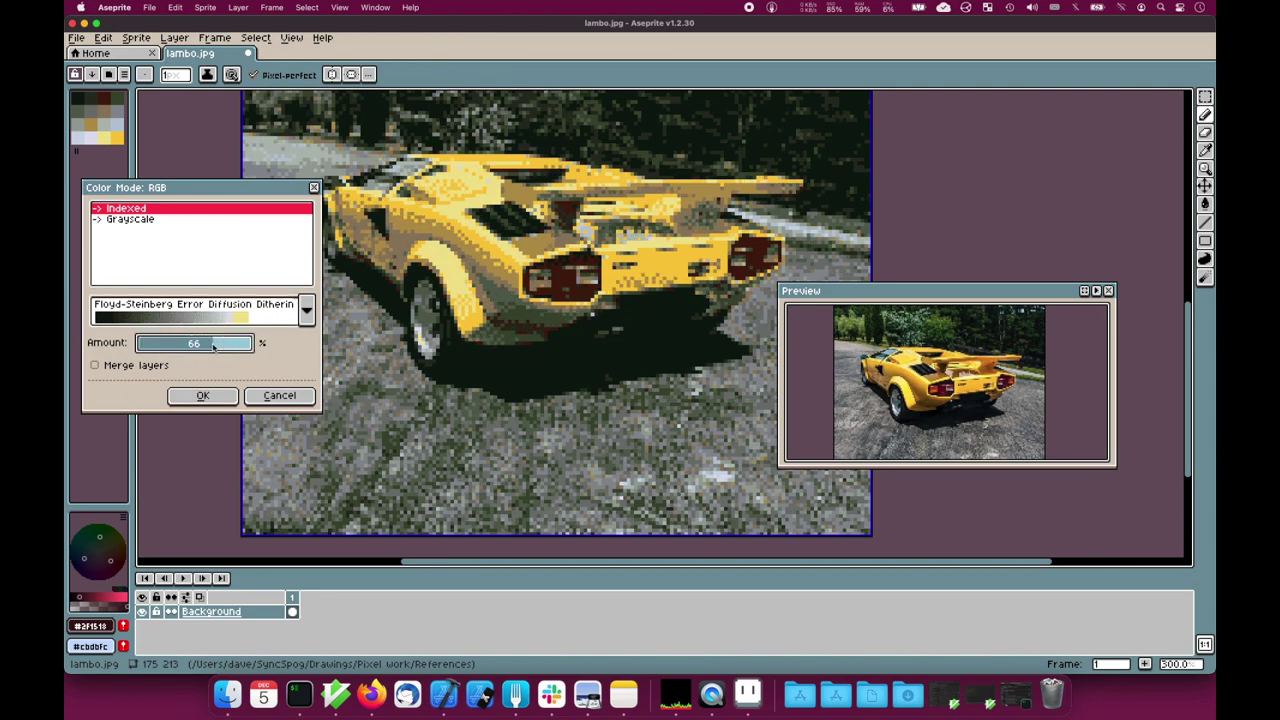
click(203, 395)
- Open Sprite > Color Mode > More Options, showing RGB and Grayscale conversion targets
scroll(523, 370, down, 2)
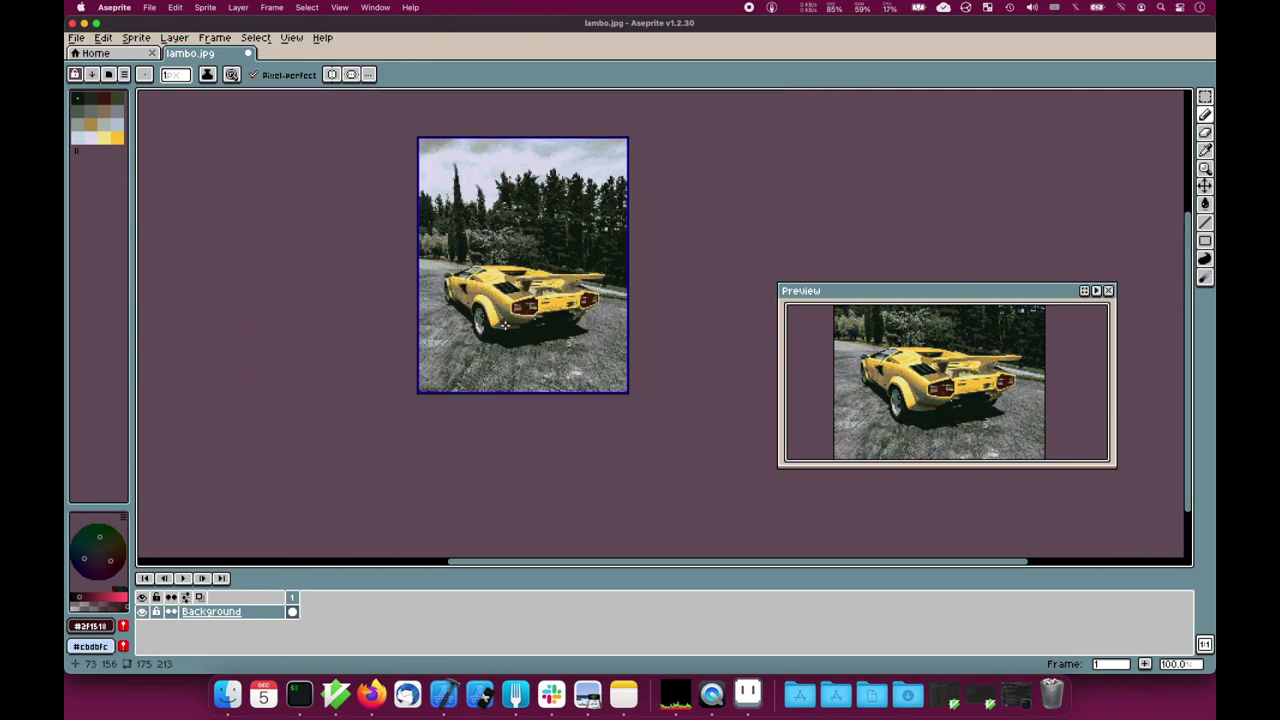
scroll(523, 370, up, 1)
scroll(529, 364, up, 1)
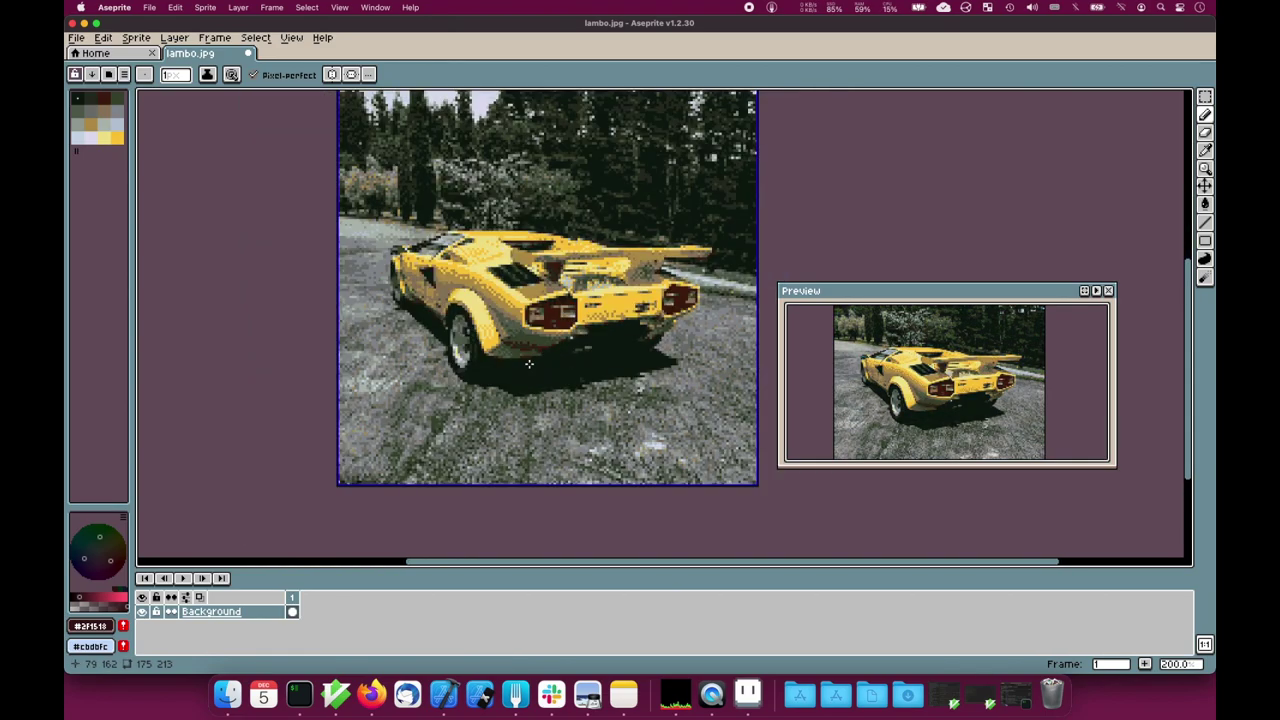
scroll(529, 364, down, 1)
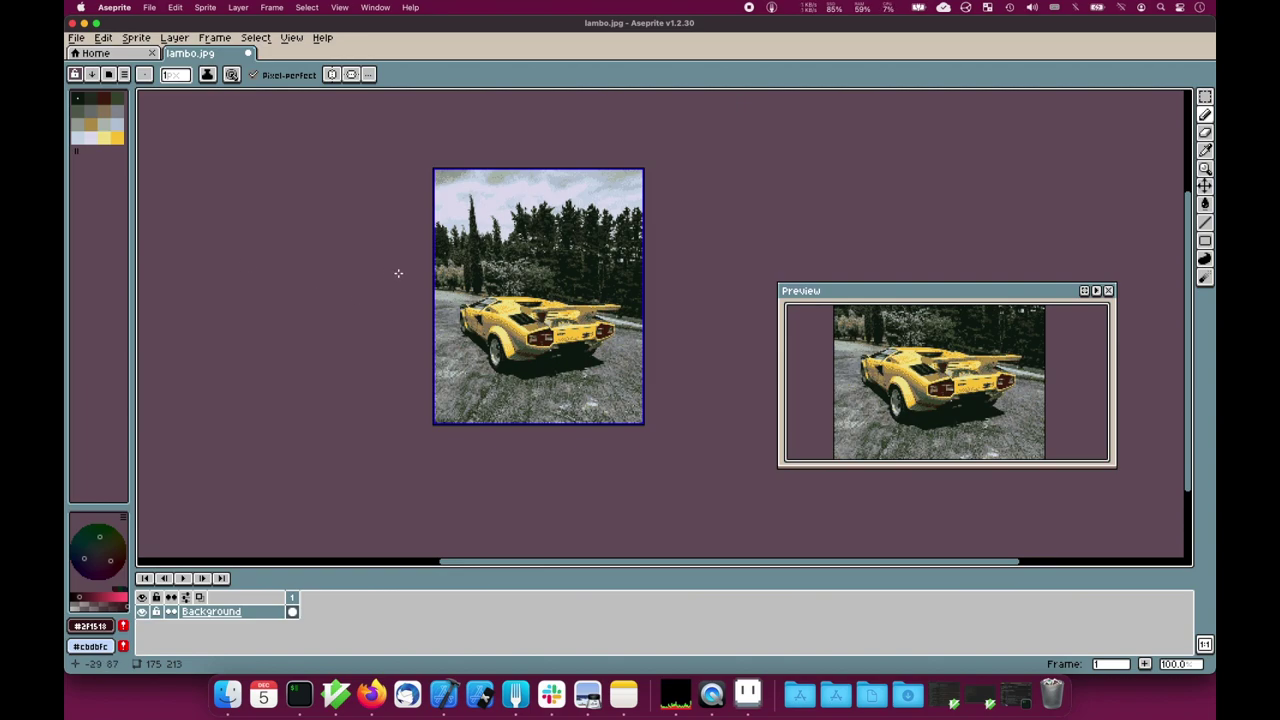
click(136, 37)
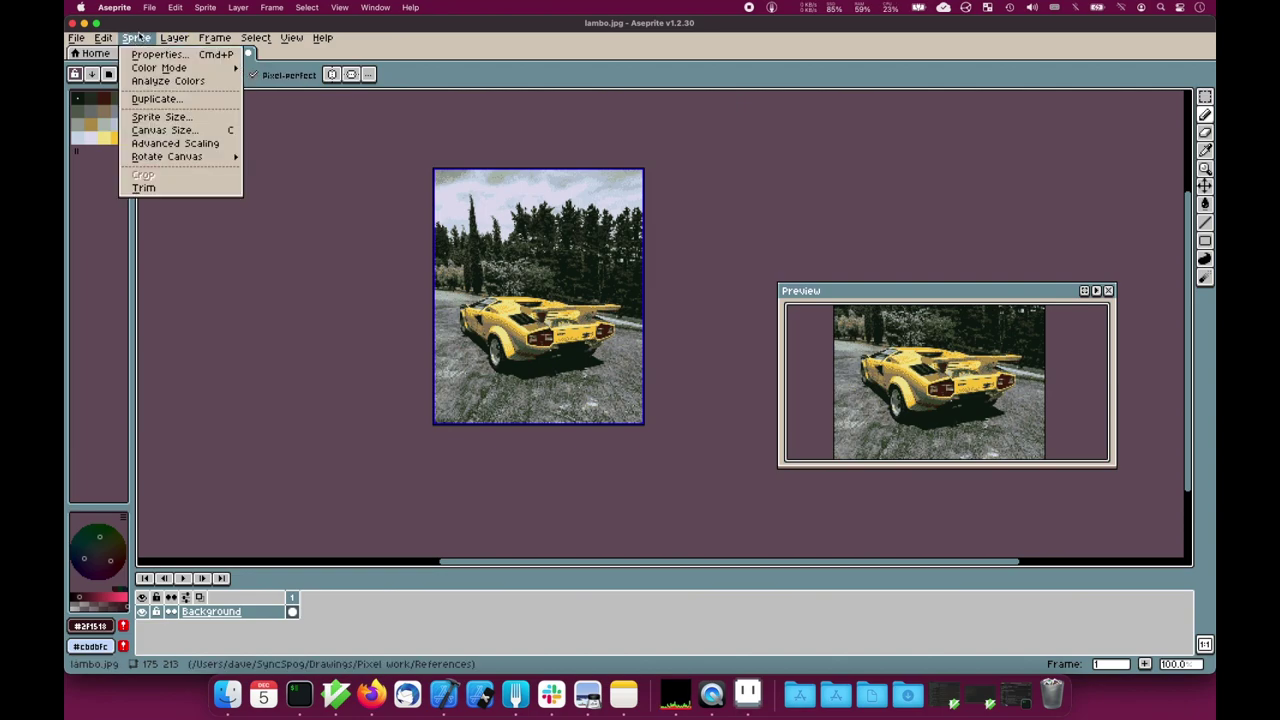
mouse_move(170, 67)
click(288, 112)
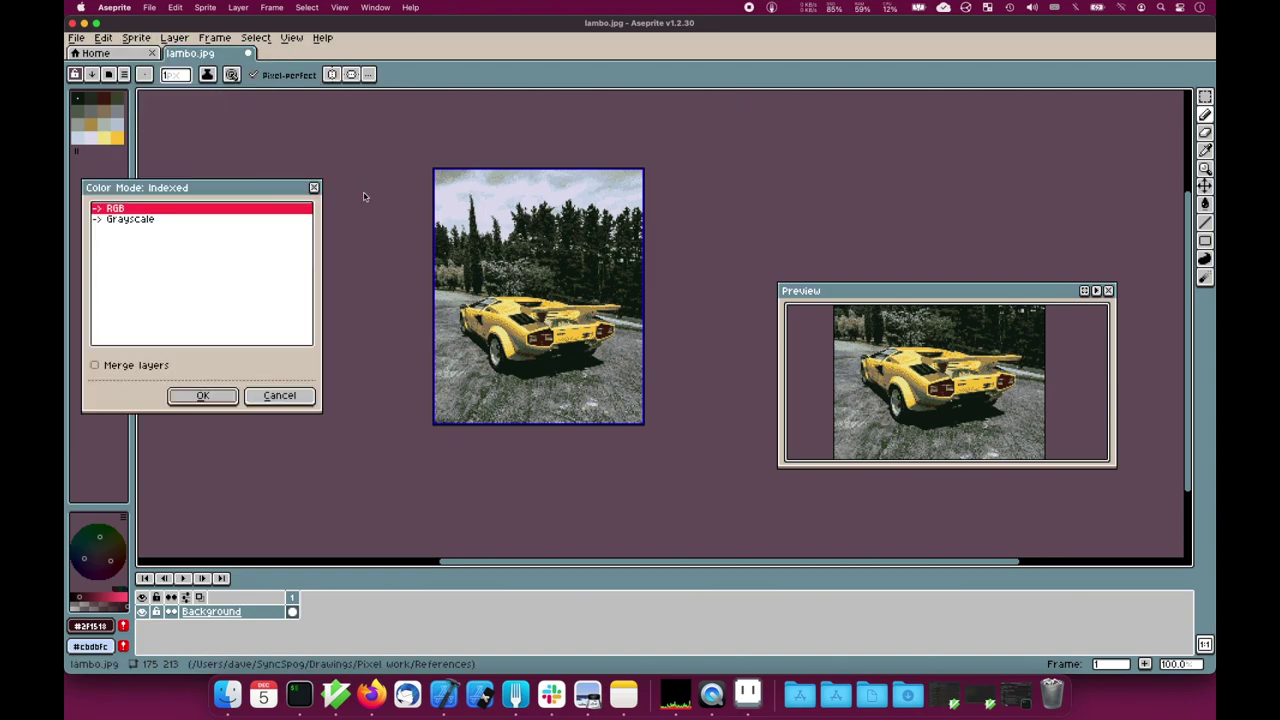